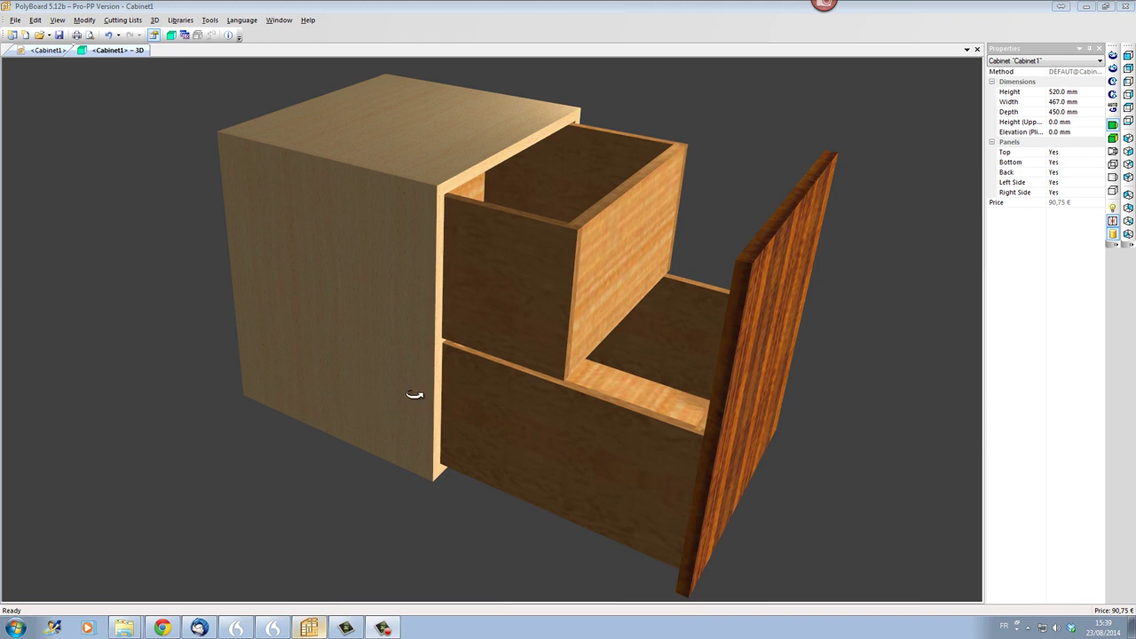
Orbit the cabinet around to look at it from several angles.
left_click_drag(414, 393, 367, 384)
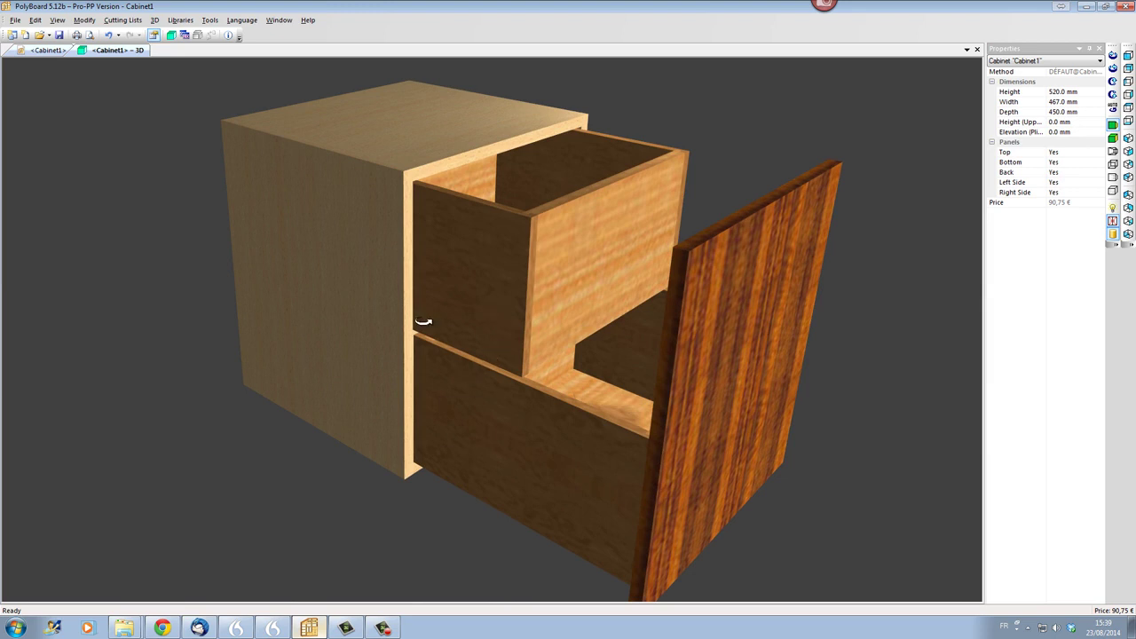
left_click_drag(425, 322, 641, 367)
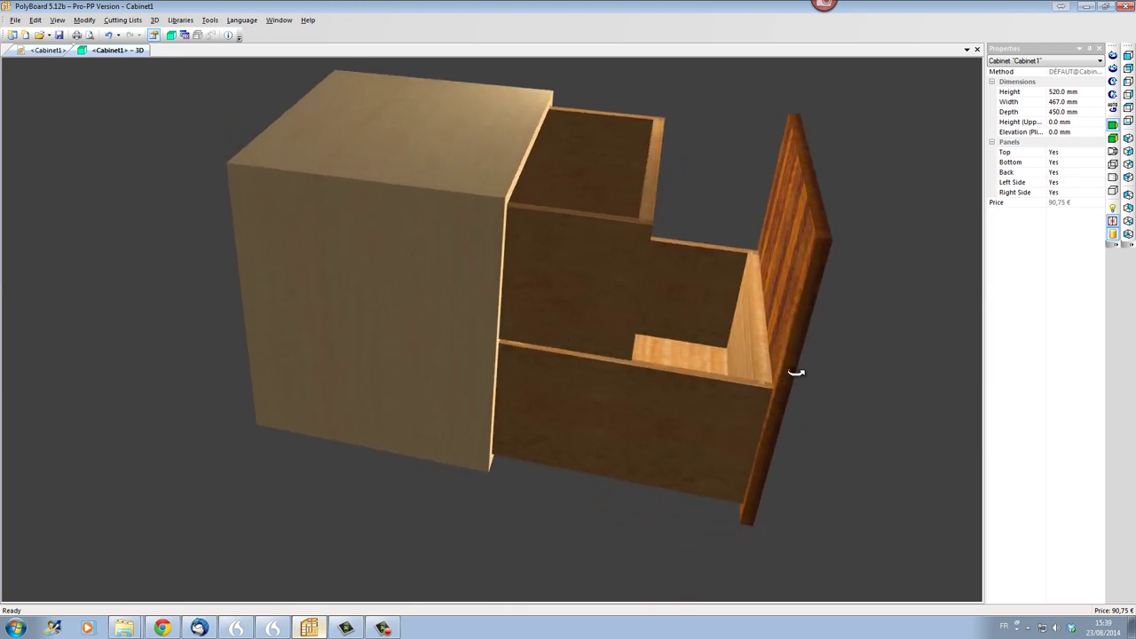
left_click_drag(755, 312, 659, 279)
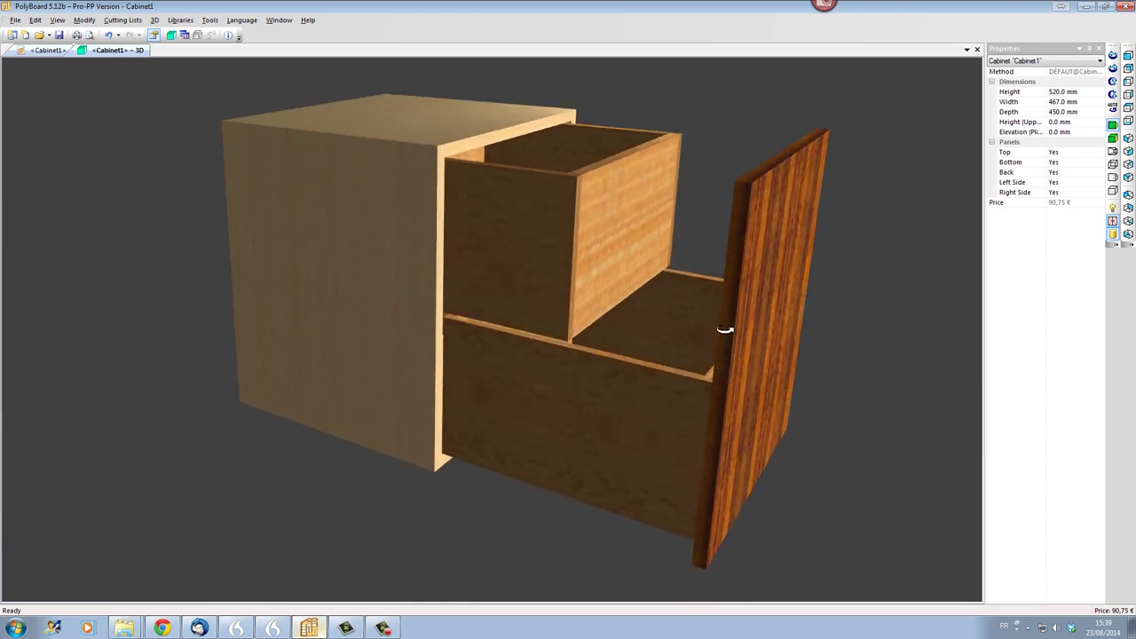
left_click_drag(601, 211, 584, 290)
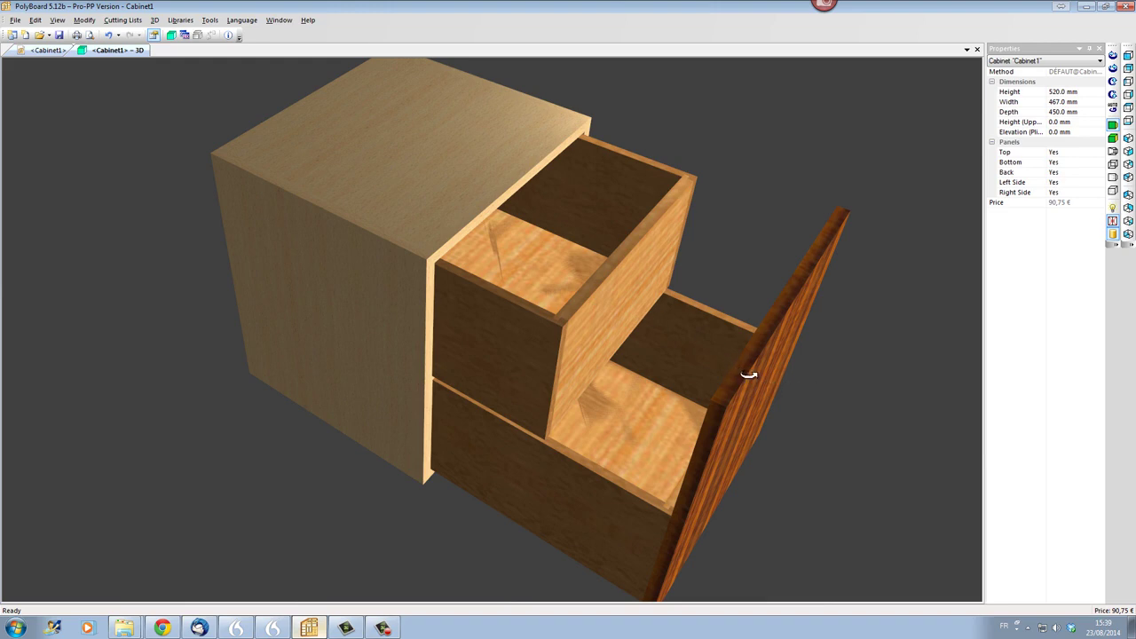
left_click_drag(749, 376, 684, 301)
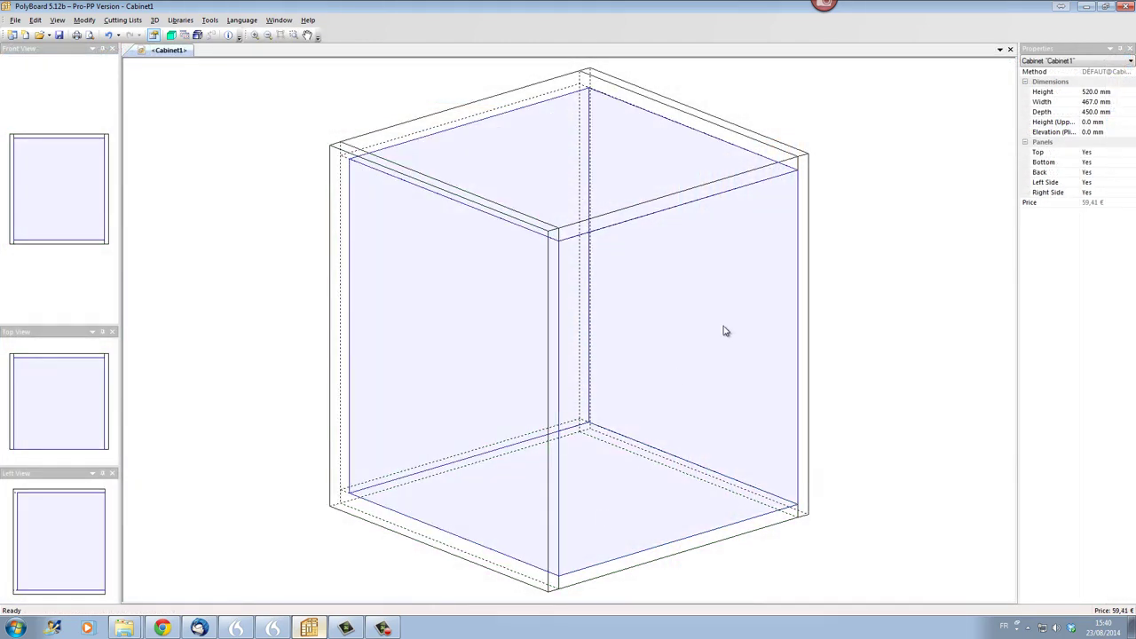
Preview the empty 520 × 467 × 450 mm carcass in 3D, then return to the Cabinet1 design view.
left_click(171, 35)
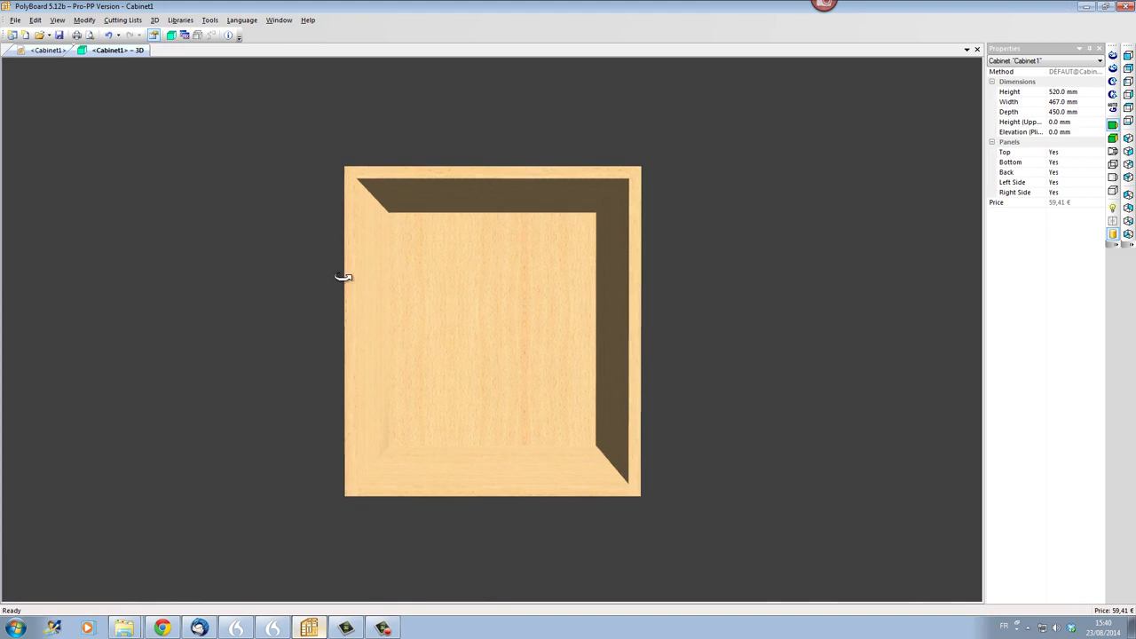
left_click_drag(342, 274, 521, 296)
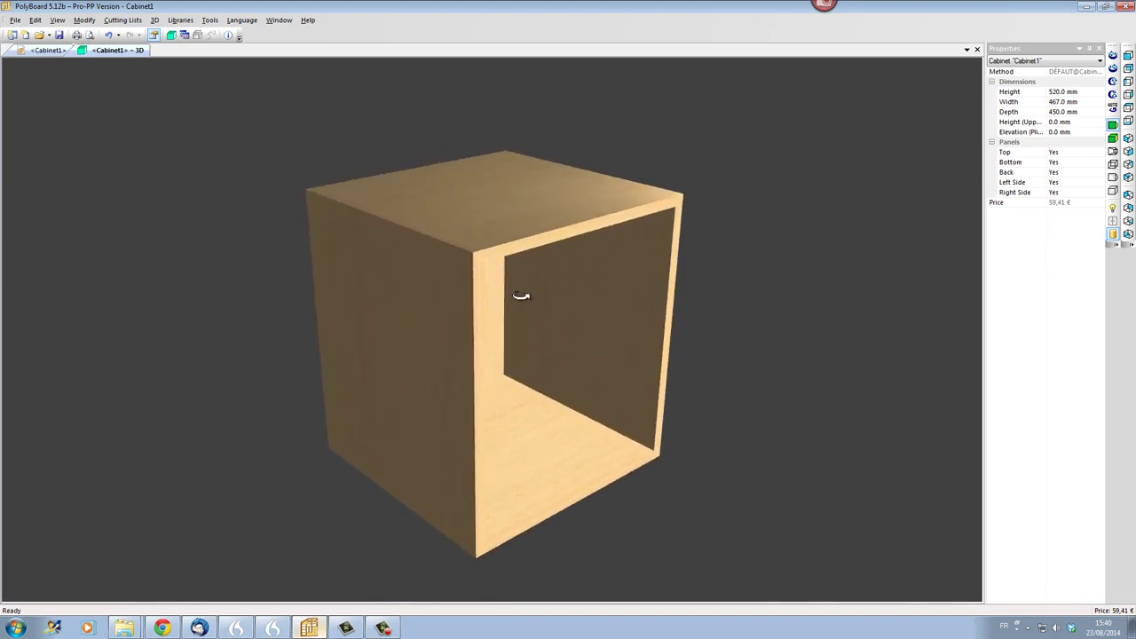
left_click(39, 51)
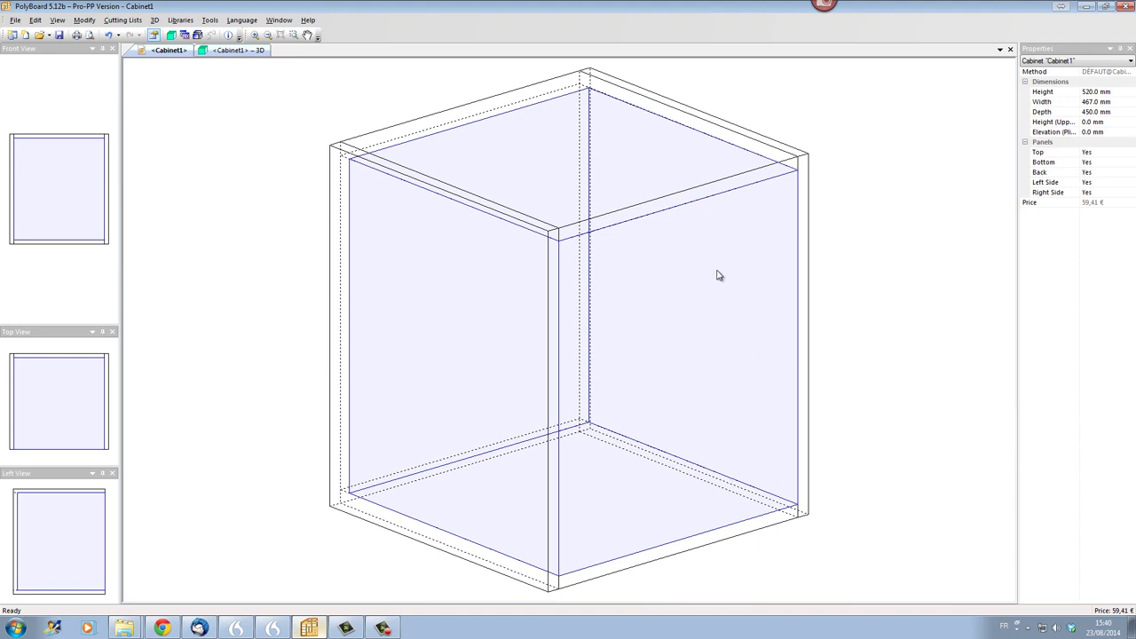
Add one fixed shelf at 50% height, splitting the cabinet into two 231.5 mm compartments.
right_click(648, 236)
left_click(664, 238)
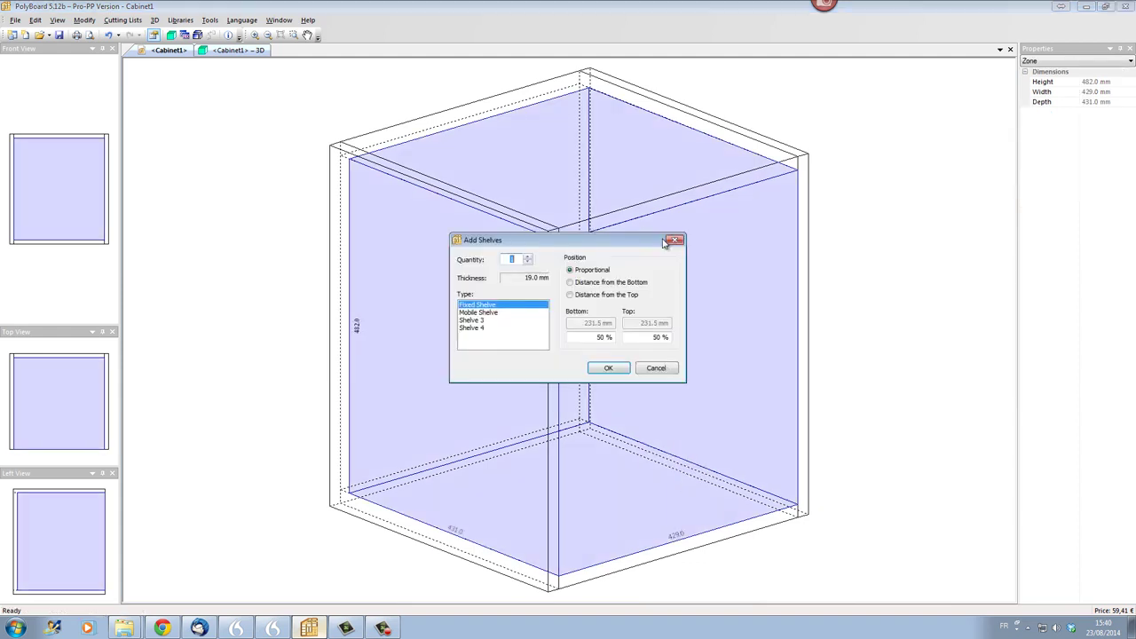
left_click(610, 369)
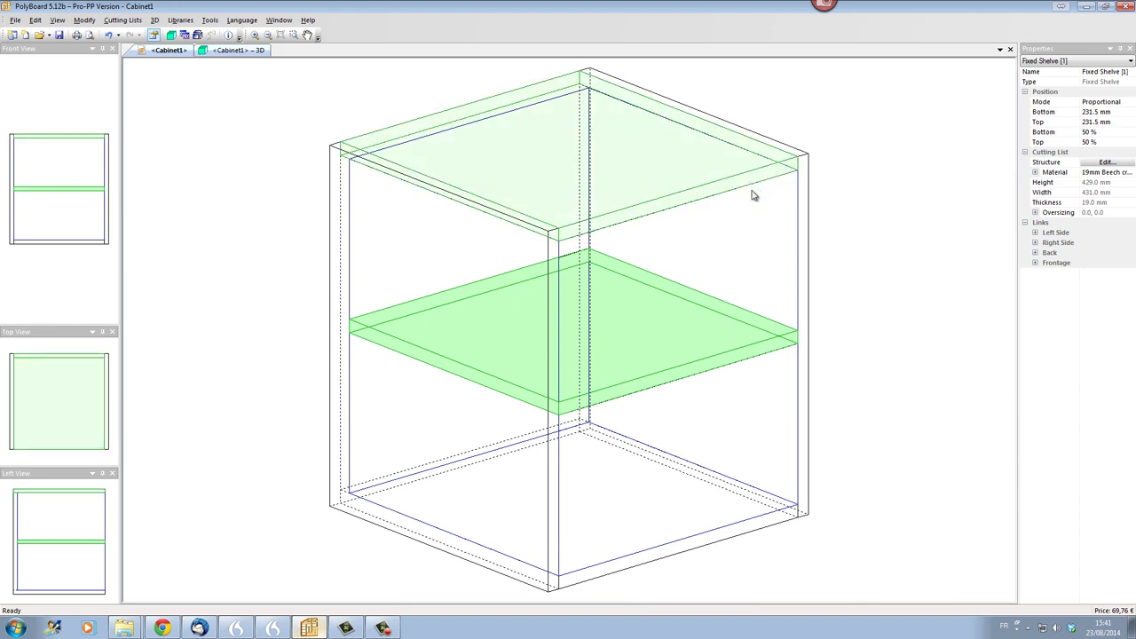
left_click(757, 220)
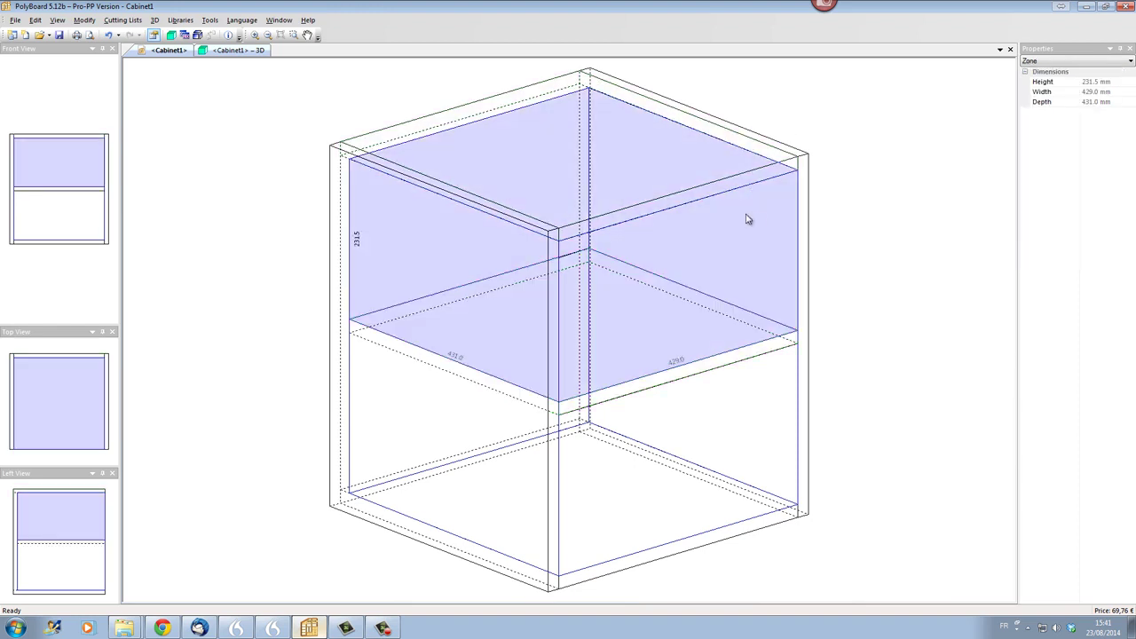
Add one drawer to the upper compartment with counter-front, sides, back and bottom.
right_click(759, 224)
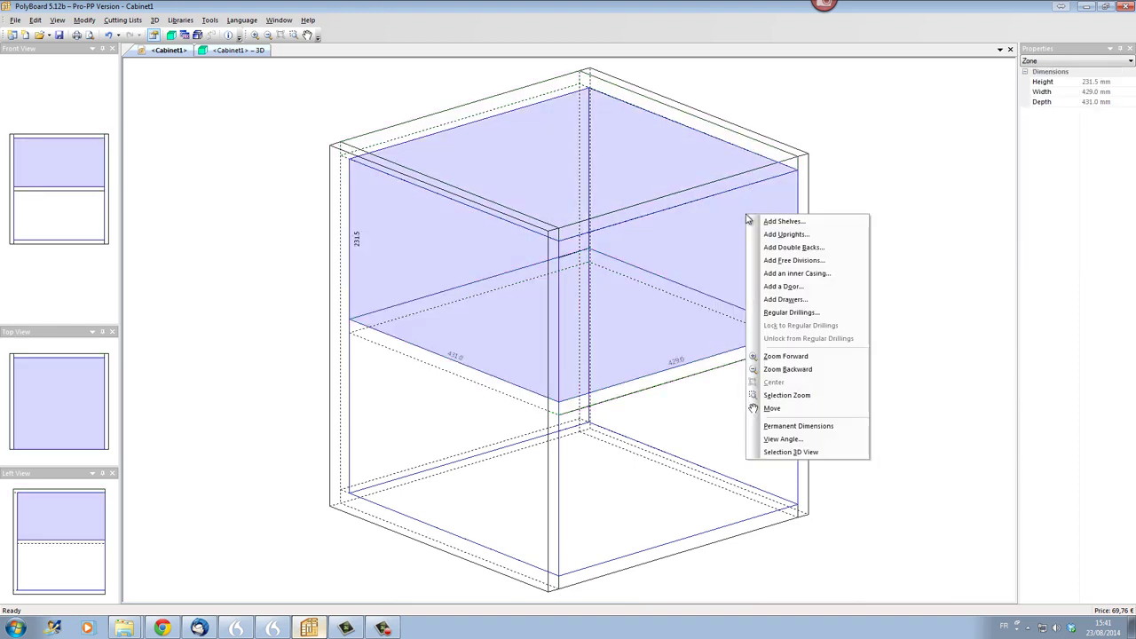
left_click(786, 299)
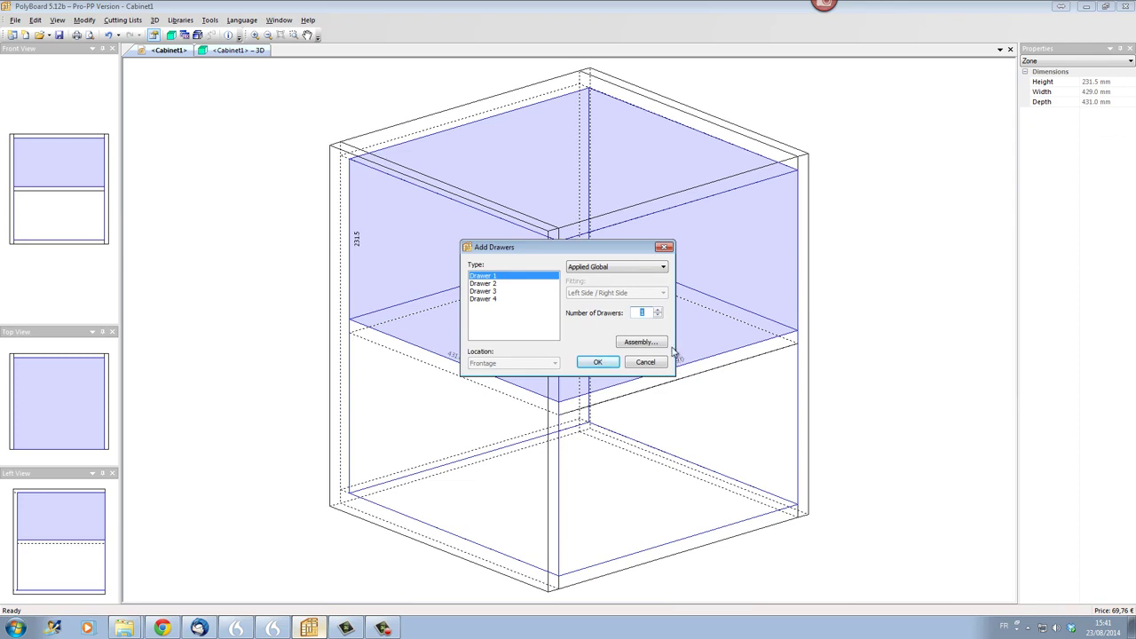
left_click(641, 342)
left_click(482, 232)
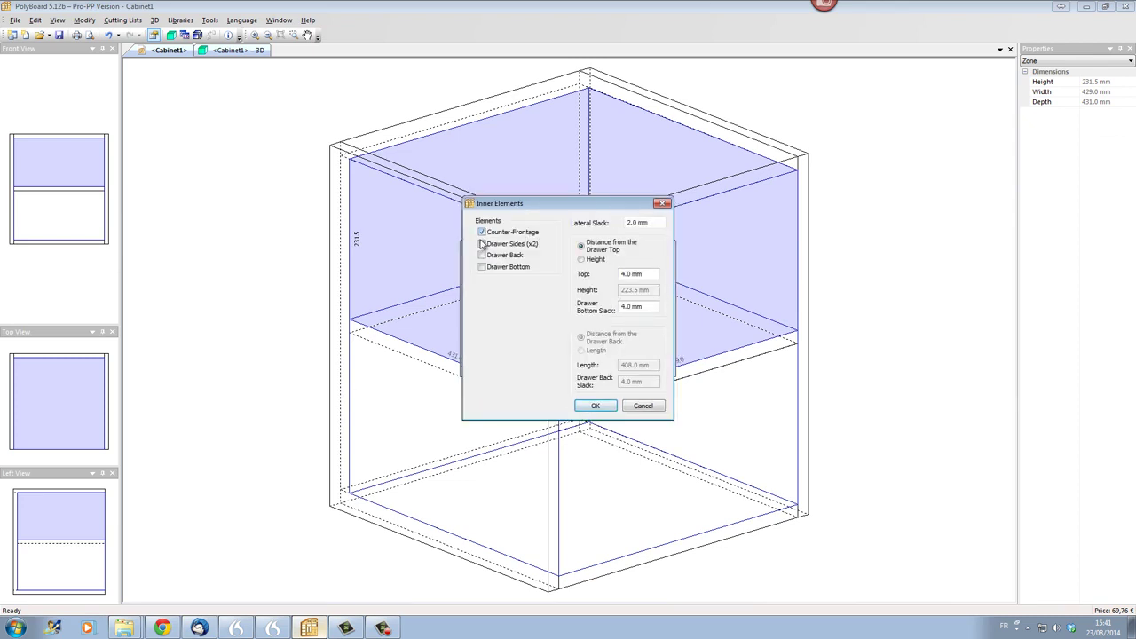
left_click(482, 244)
left_click(482, 255)
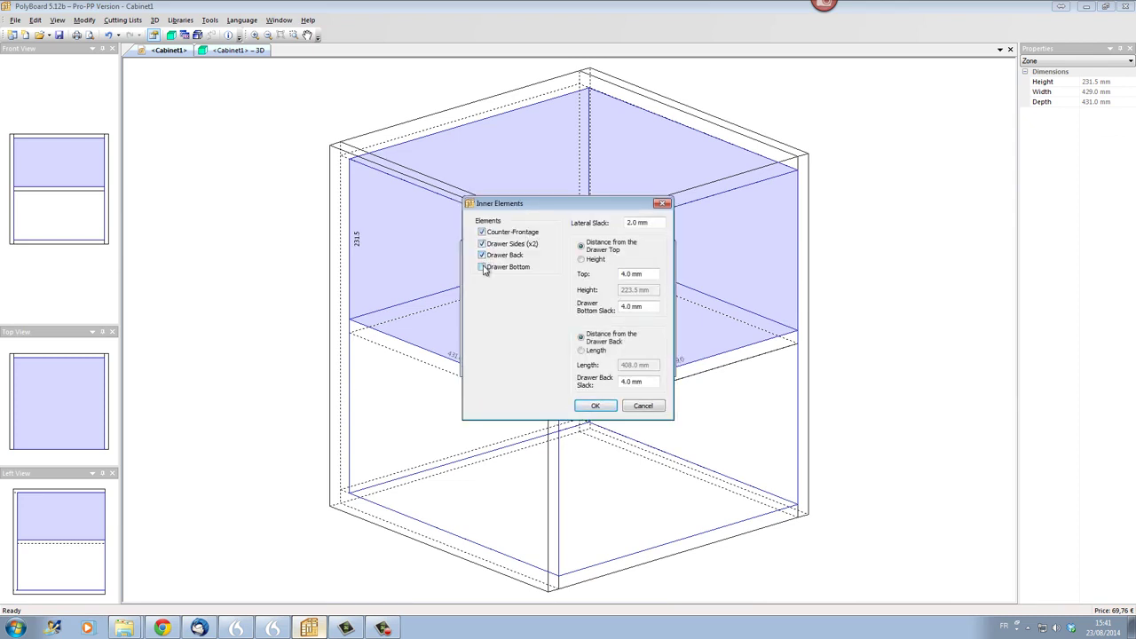
left_click(482, 267)
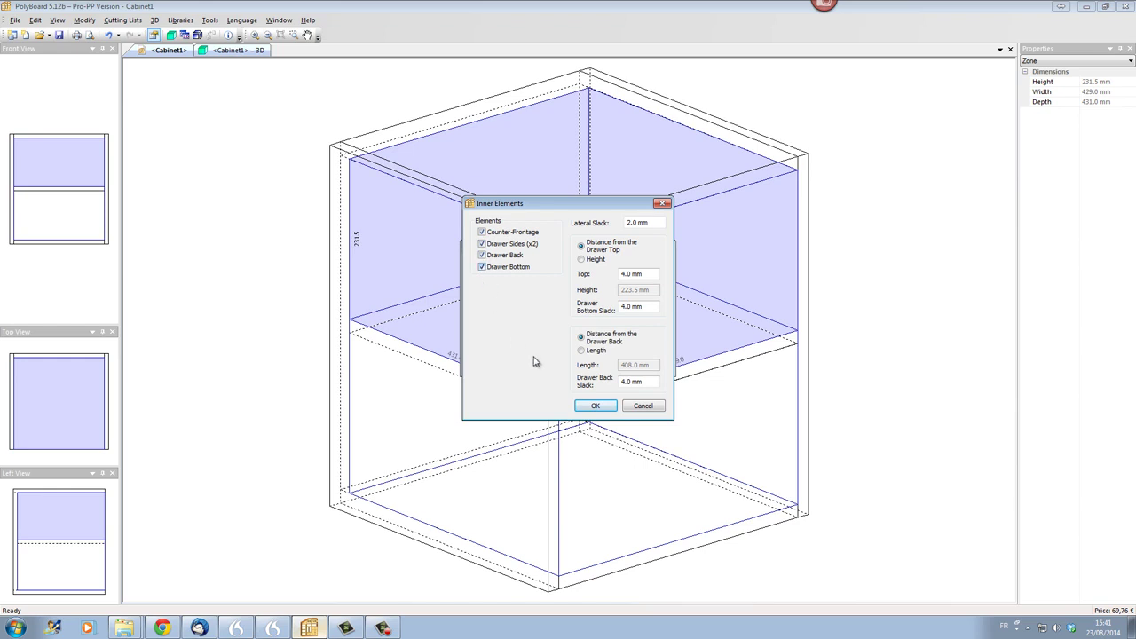
left_click(595, 407)
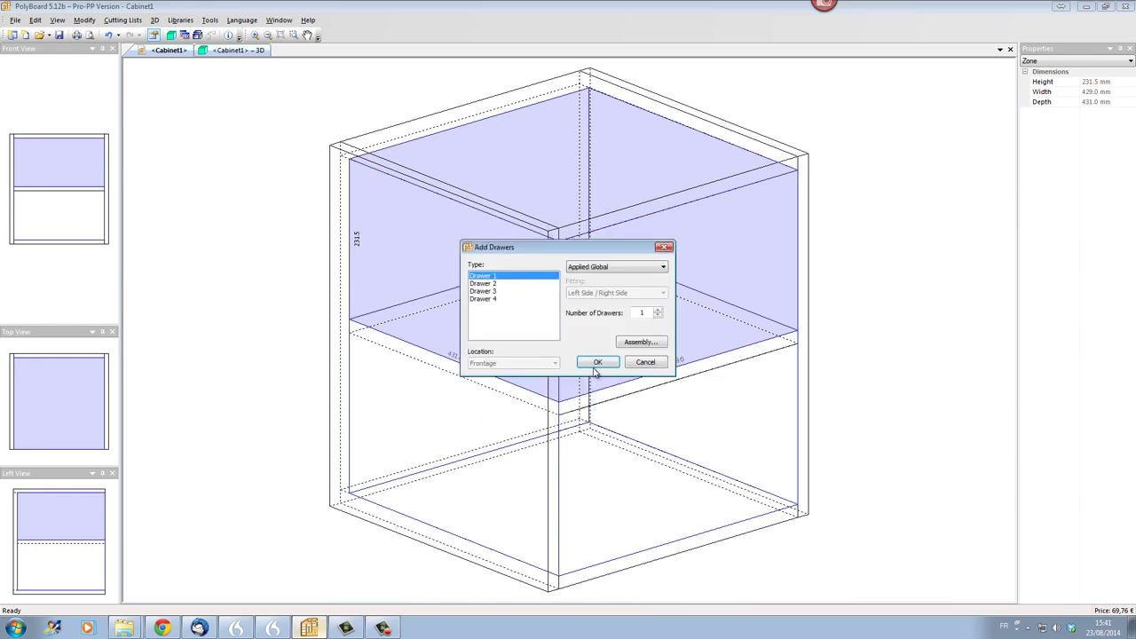
left_click(596, 363)
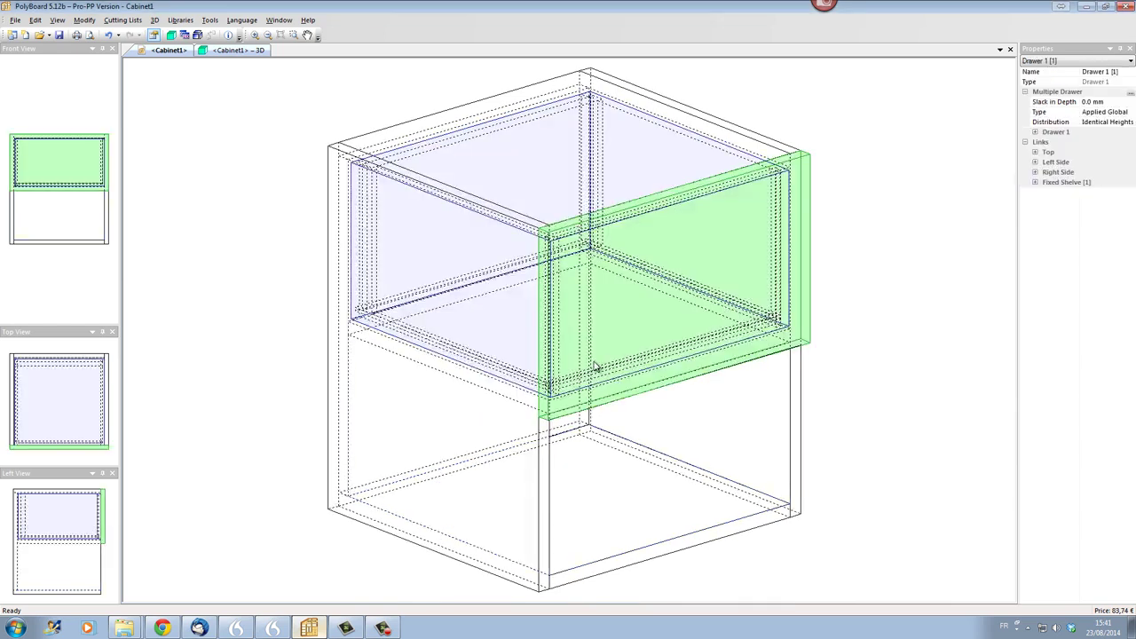
Check the new drawer in 3D by sliding it open and closed, then return to design view.
left_click(205, 49)
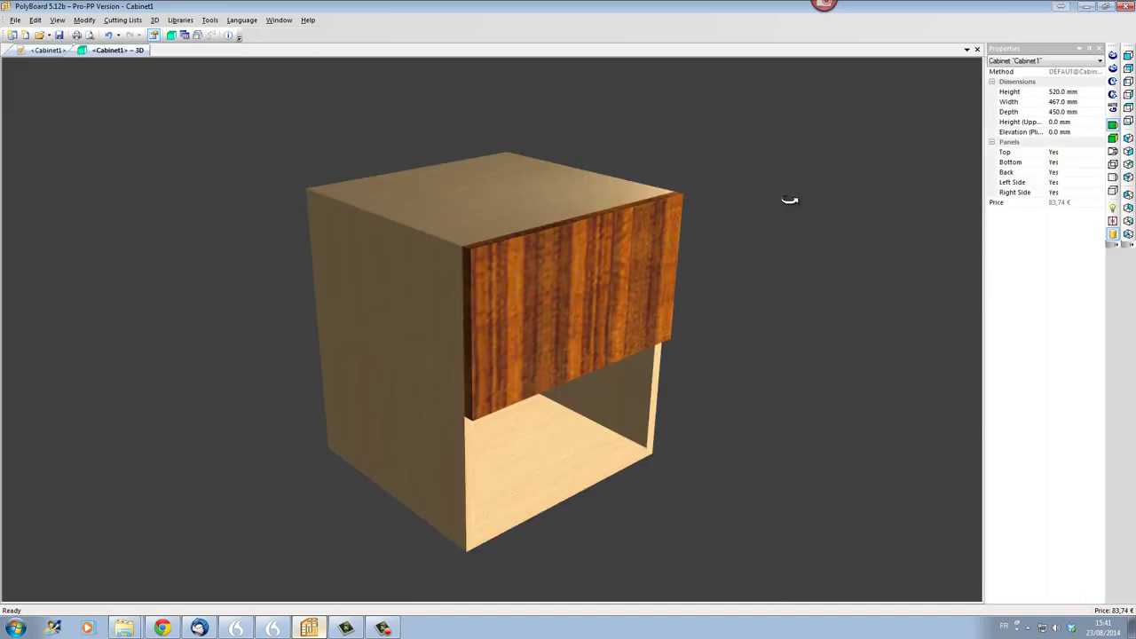
left_click(1113, 221)
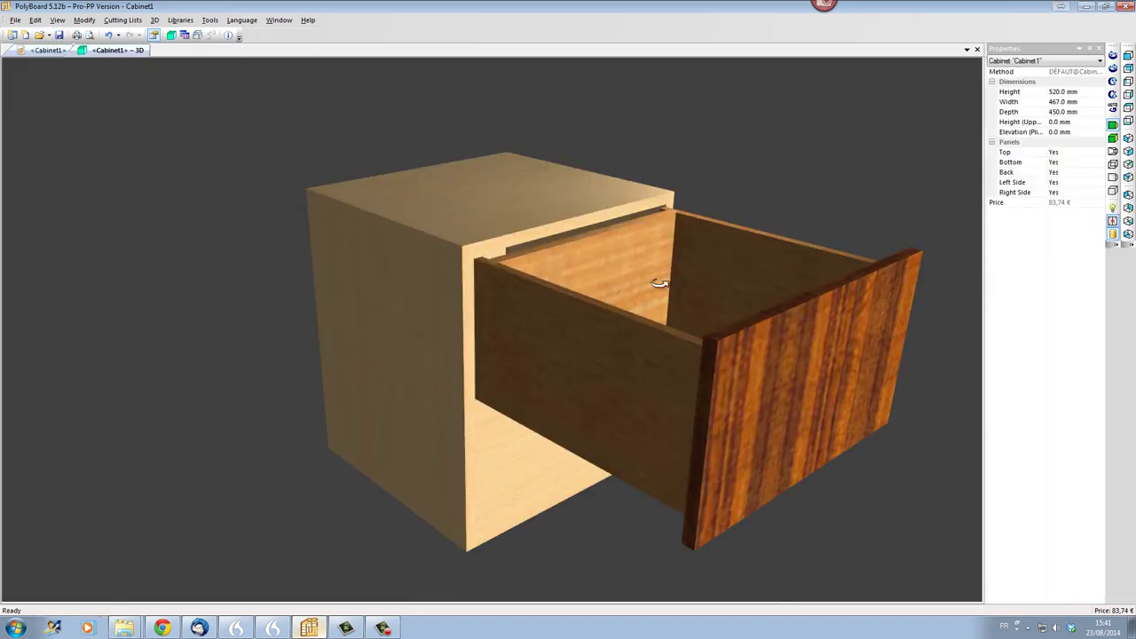
left_click(1114, 222)
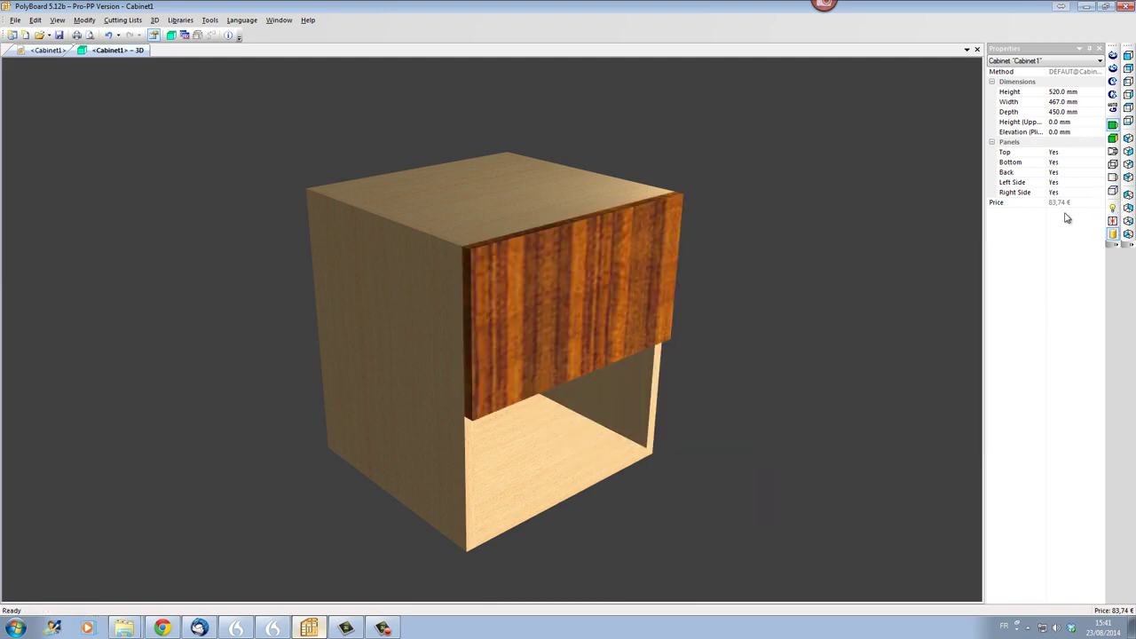
left_click(48, 50)
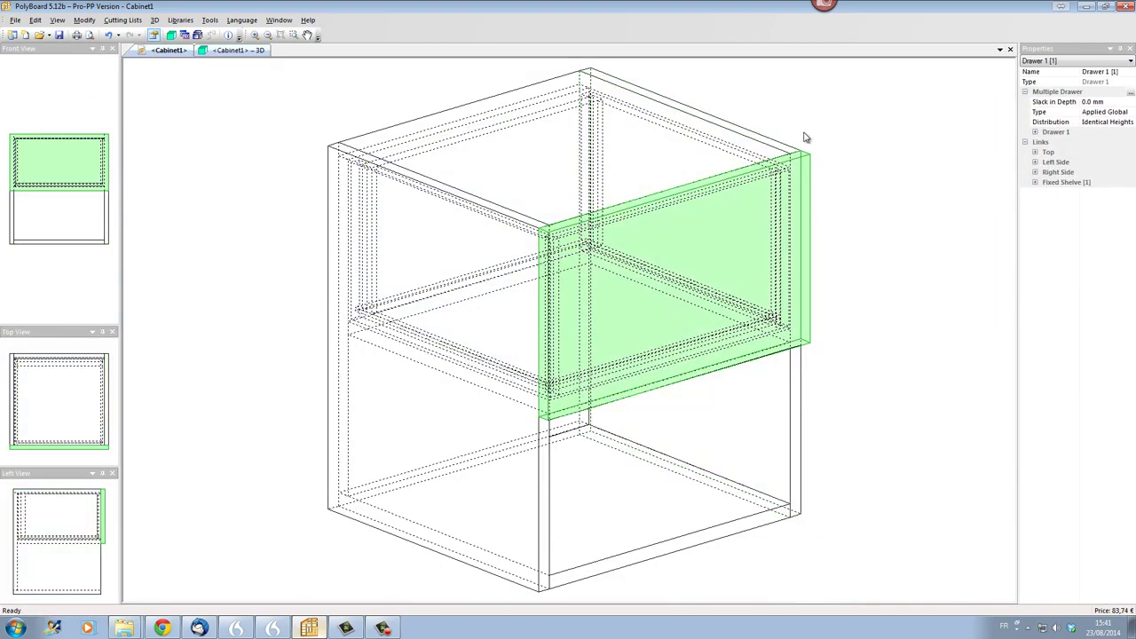
Set the upper drawer's front material to Nil Panel, leaving only its counter-front.
left_click(810, 158)
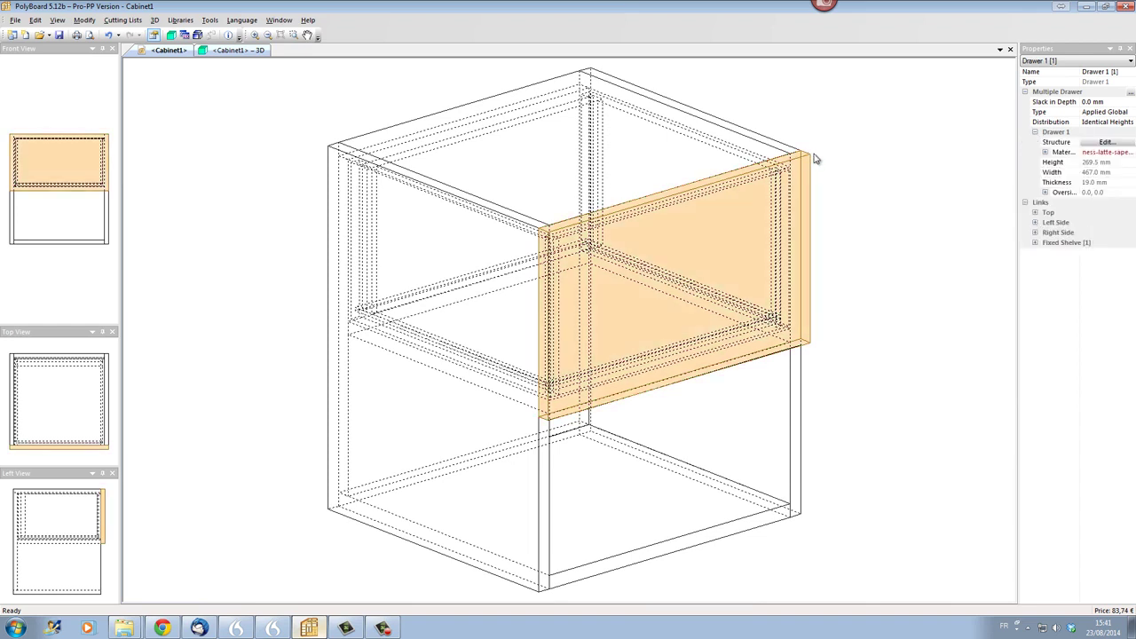
left_click(1046, 152)
left_click(1098, 154)
left_click(1128, 154)
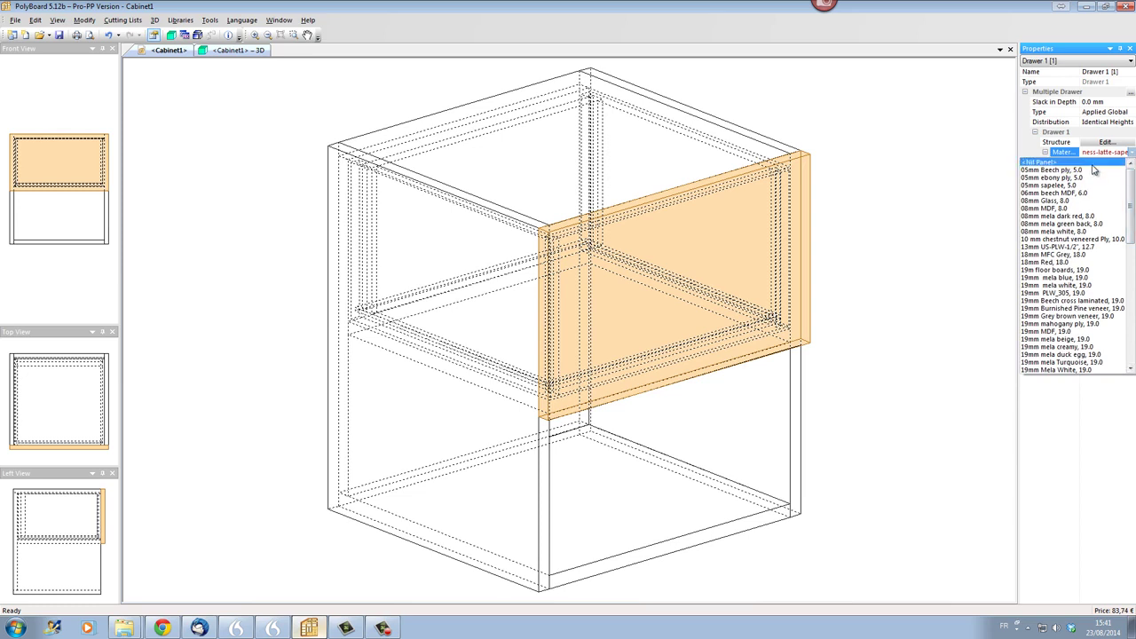
left_click(1094, 162)
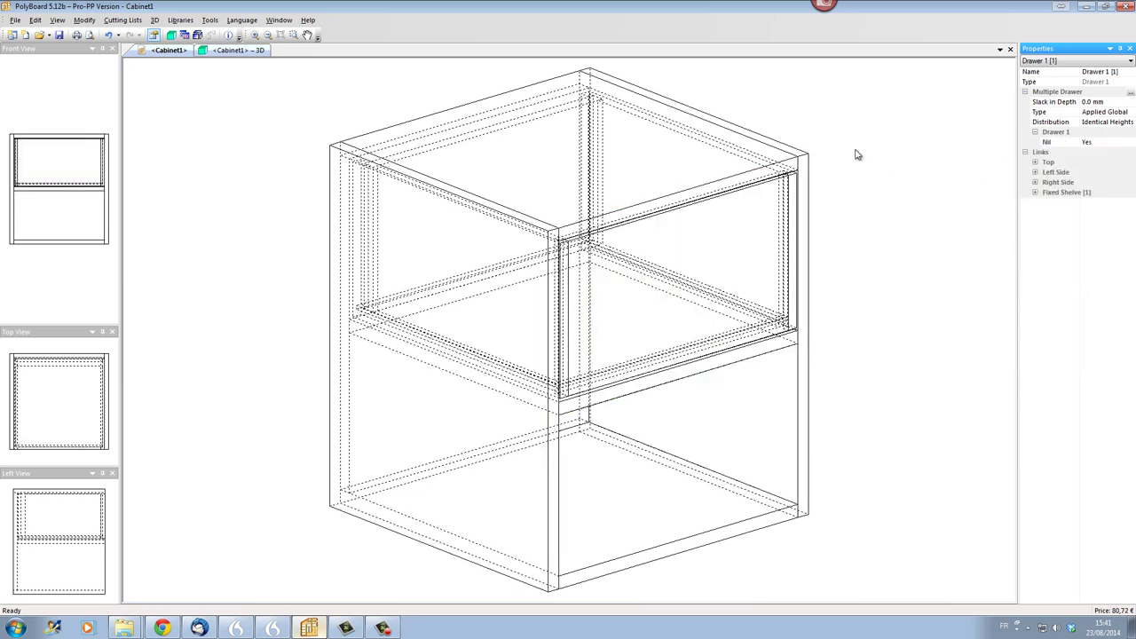
left_click(265, 53)
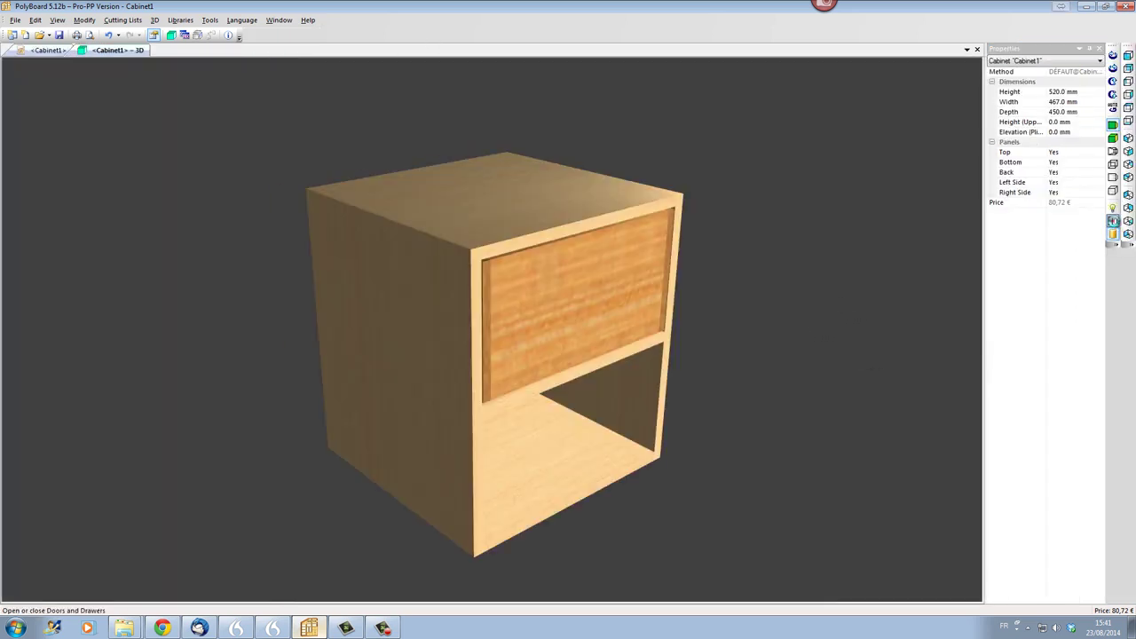
Open and close the frontless drawer in 3D, then return to the Cabinet1 design view.
left_click(1113, 221)
left_click(1114, 221)
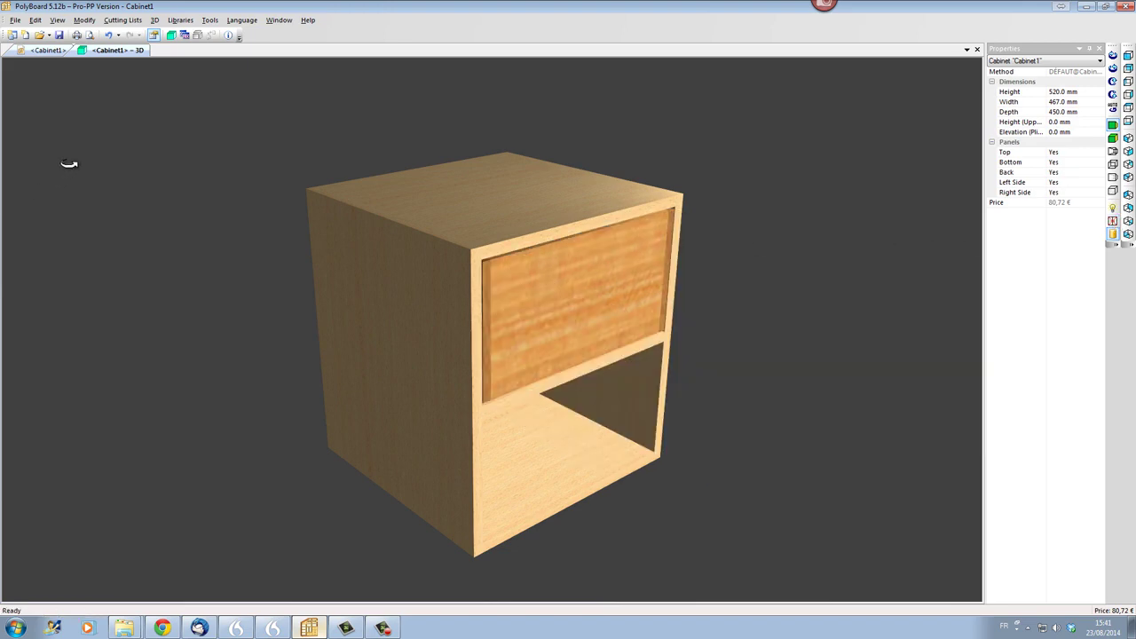
left_click(36, 51)
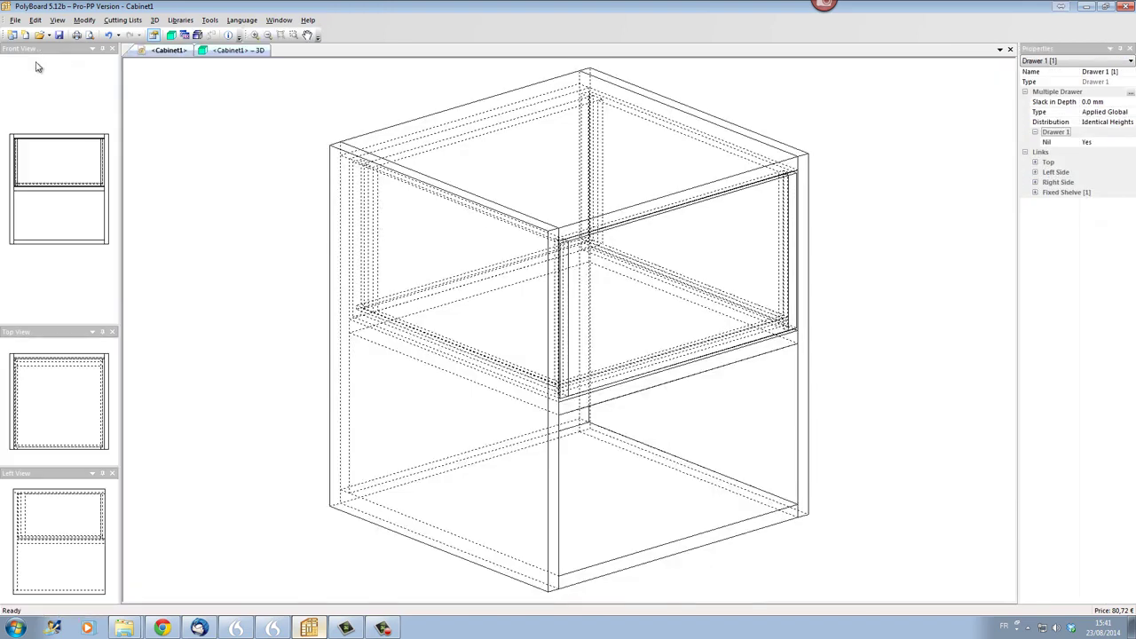
Select the cabinet's whole 482.0 mm-high interior zone.
left_click(700, 437)
left_click(701, 436)
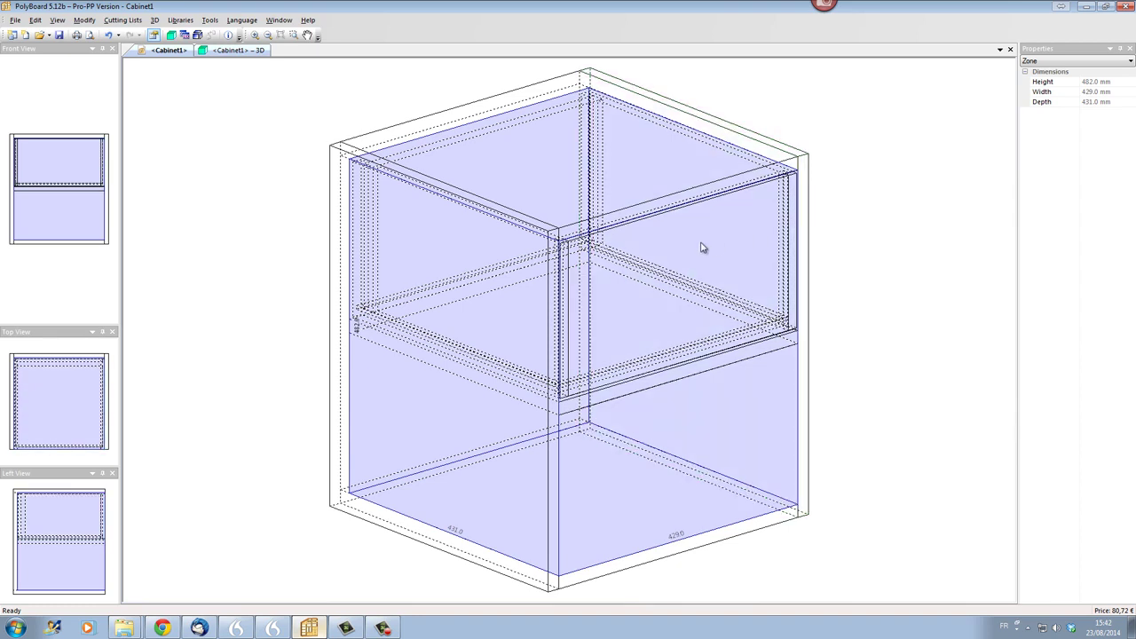
right_click(745, 408)
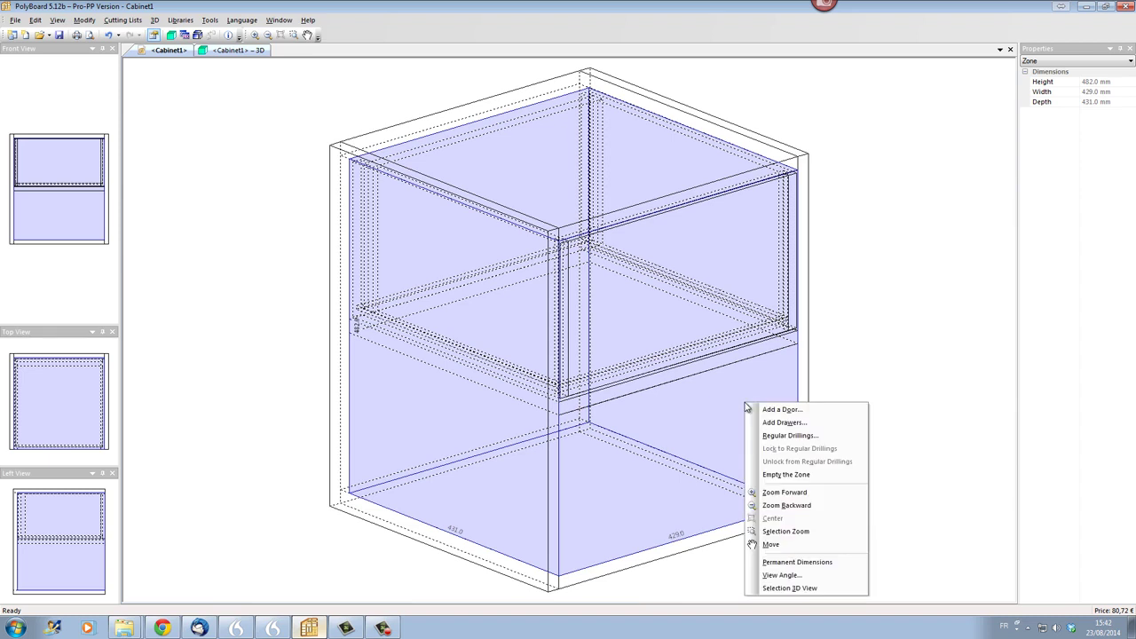
Add an applied drawer across the whole zone with counter-front, sides, back and bottom.
left_click(763, 422)
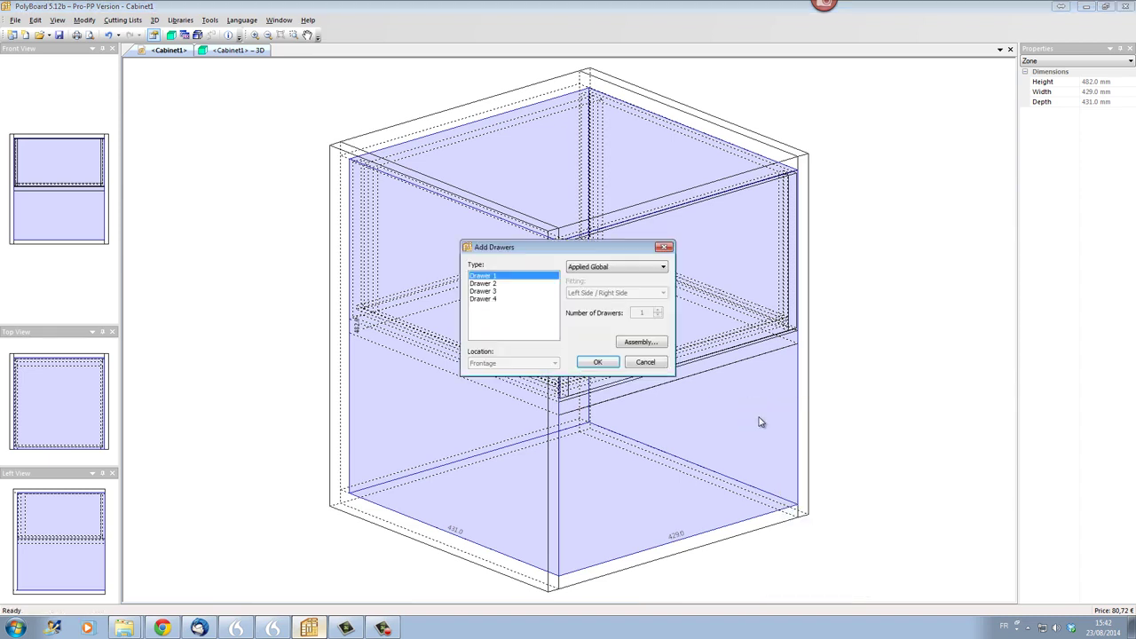
left_click(643, 343)
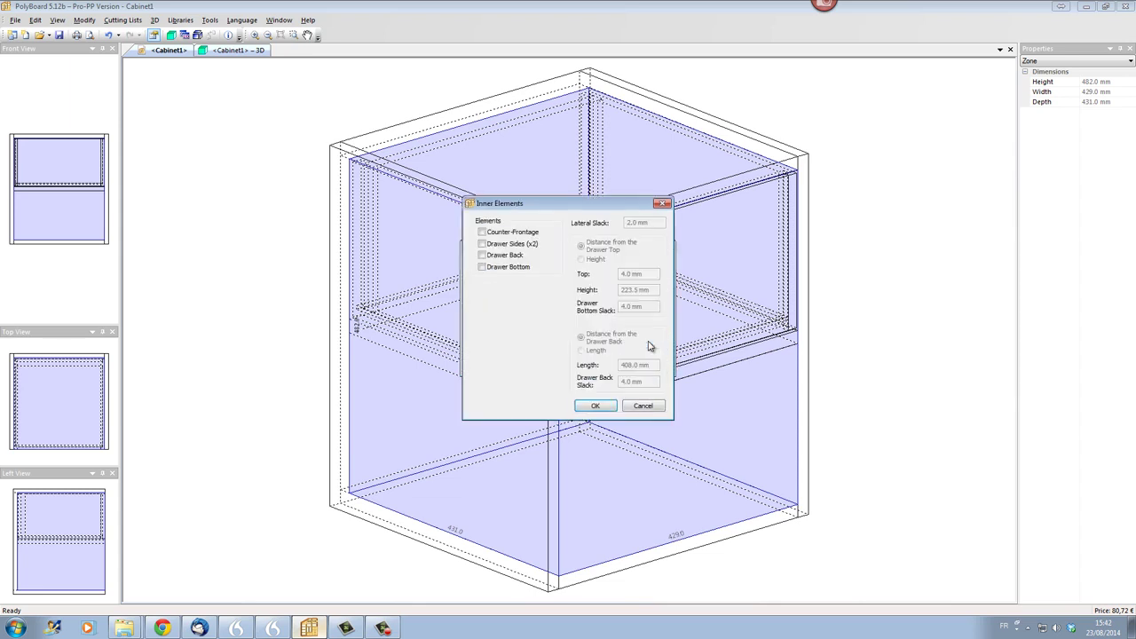
left_click(482, 233)
left_click(483, 244)
left_click(482, 256)
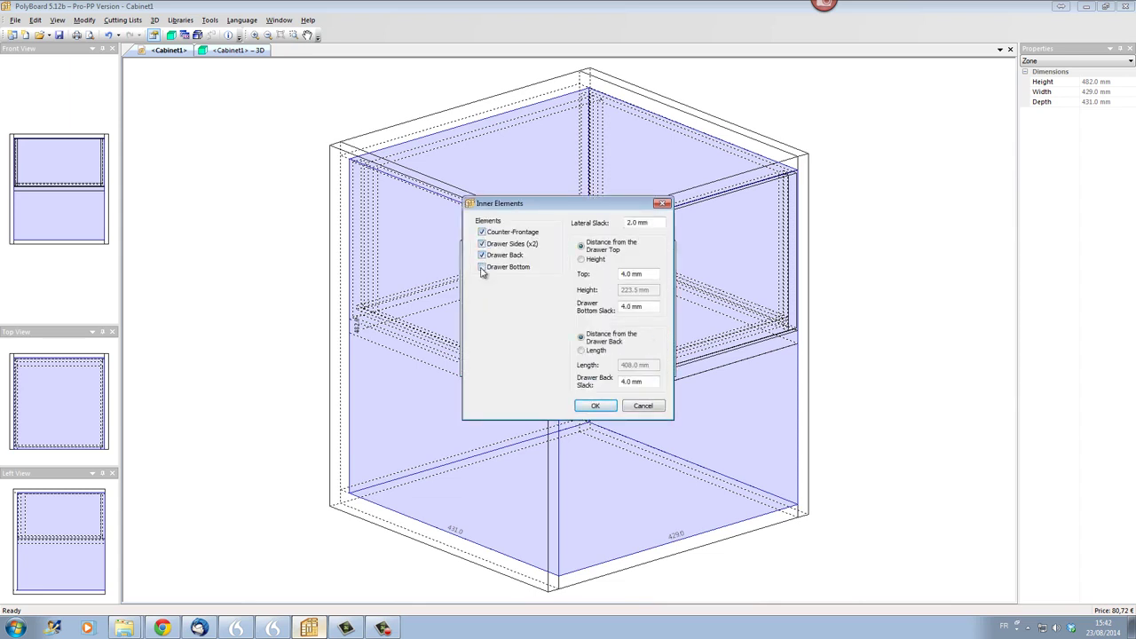
left_click(482, 268)
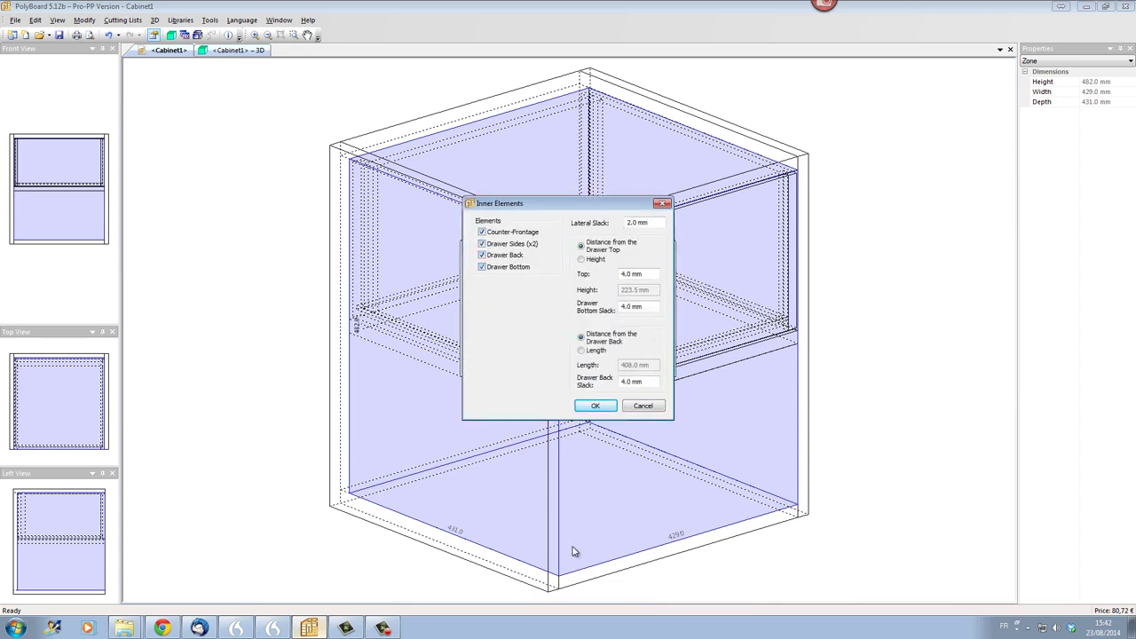
left_click(597, 407)
left_click(598, 361)
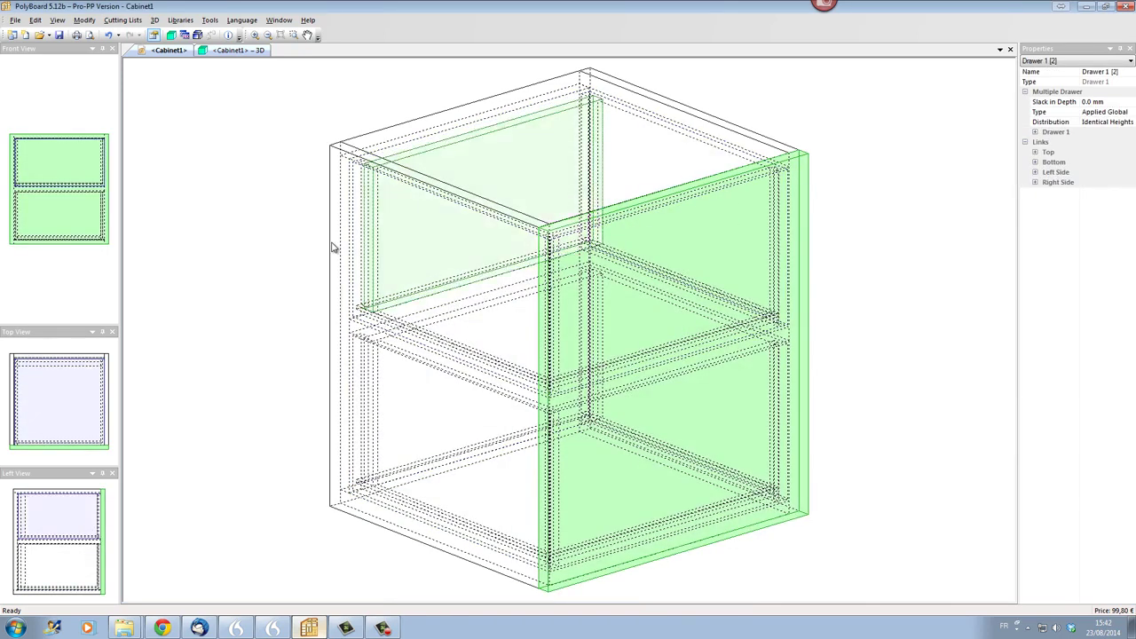
Open the drawers in the 3D render and orbit to inspect the full-height front hiding both boxes.
double_click(248, 54)
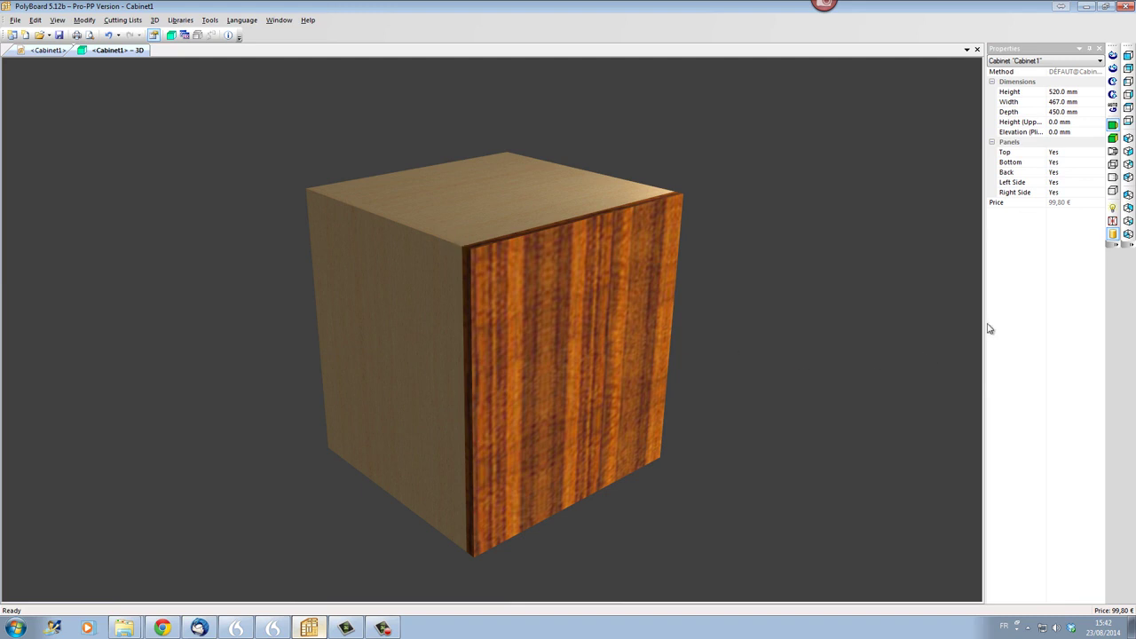
left_click(1113, 221)
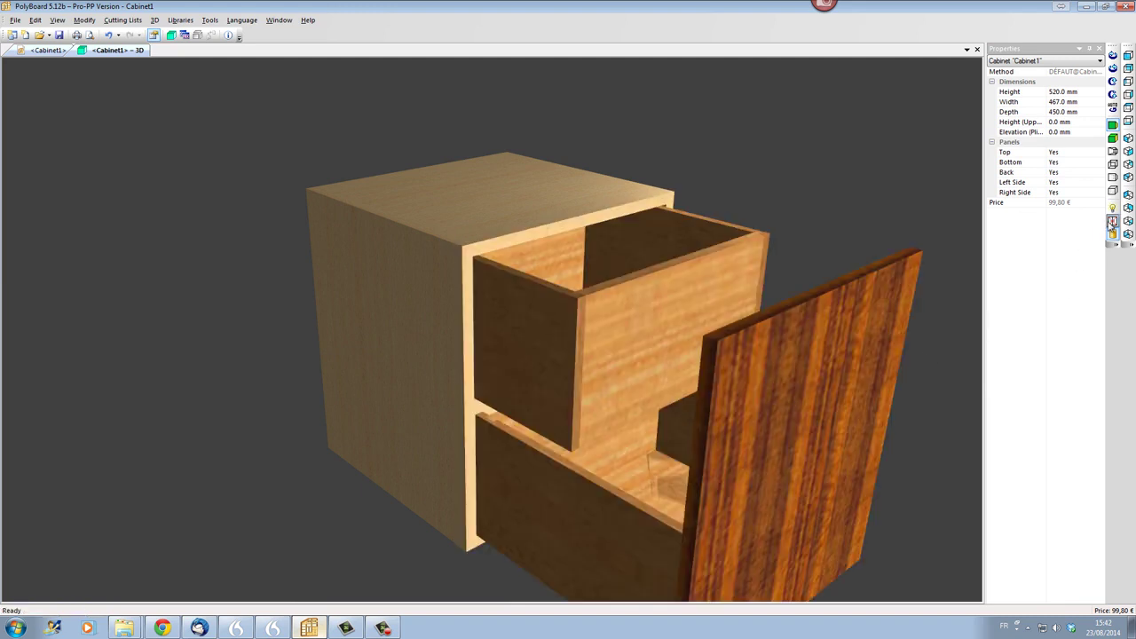
left_click_drag(743, 287, 807, 229)
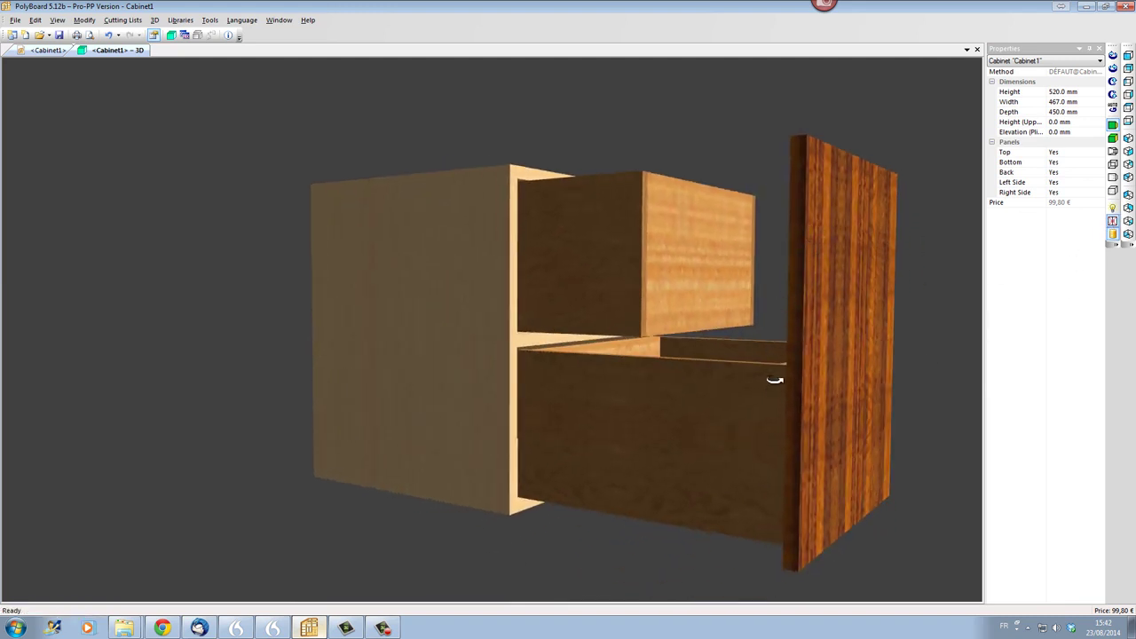
left_click_drag(705, 396, 756, 411)
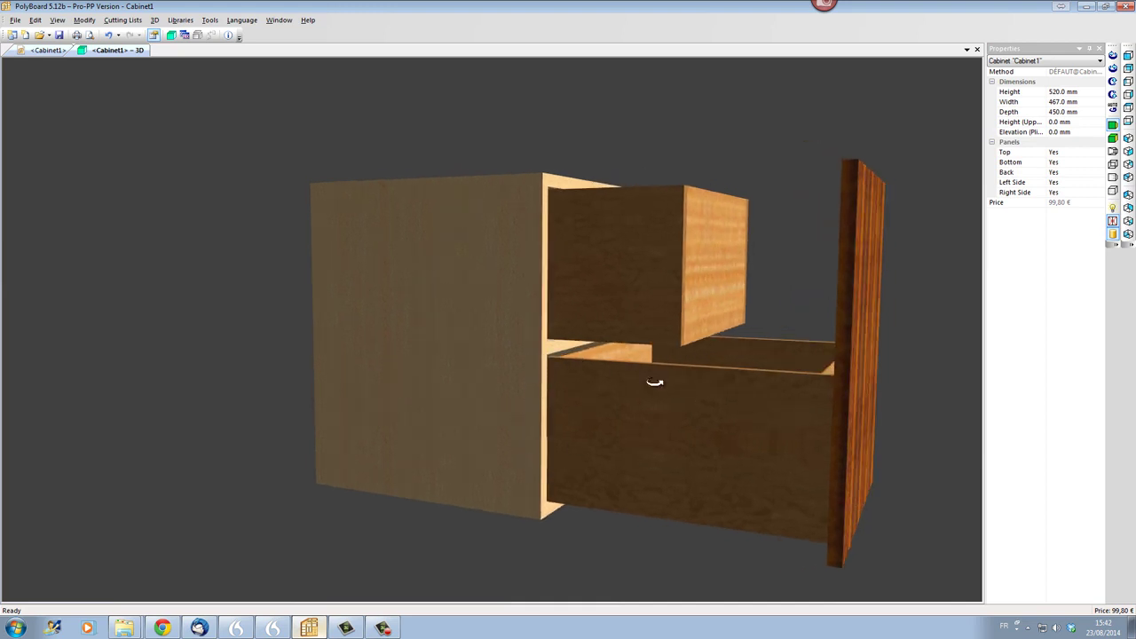
left_click_drag(729, 421, 845, 412)
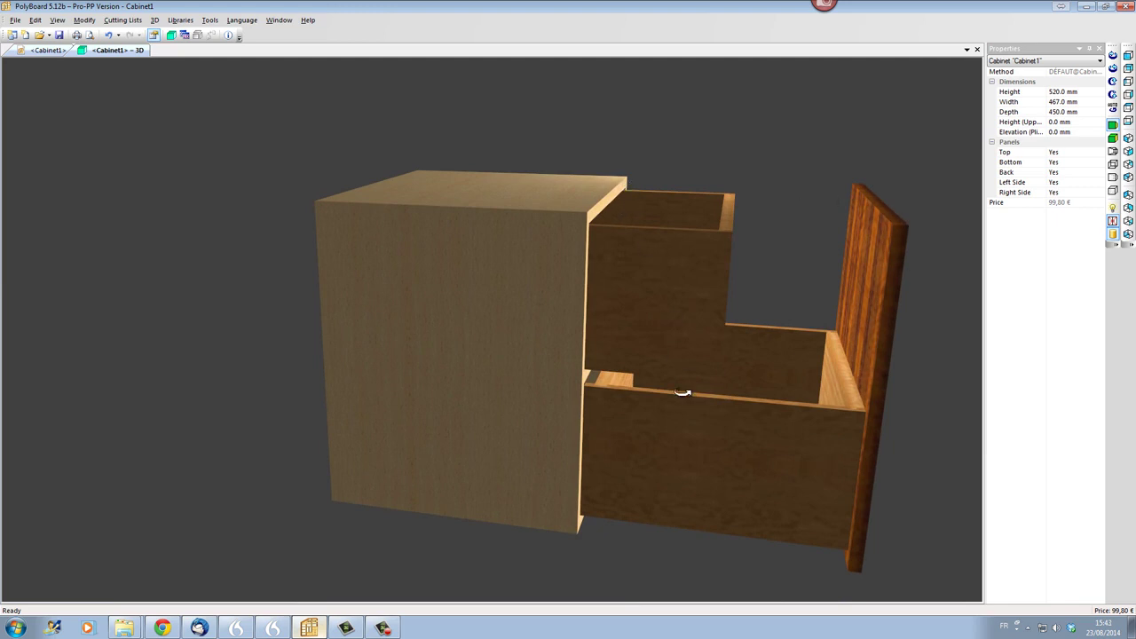
left_click_drag(690, 394, 523, 376)
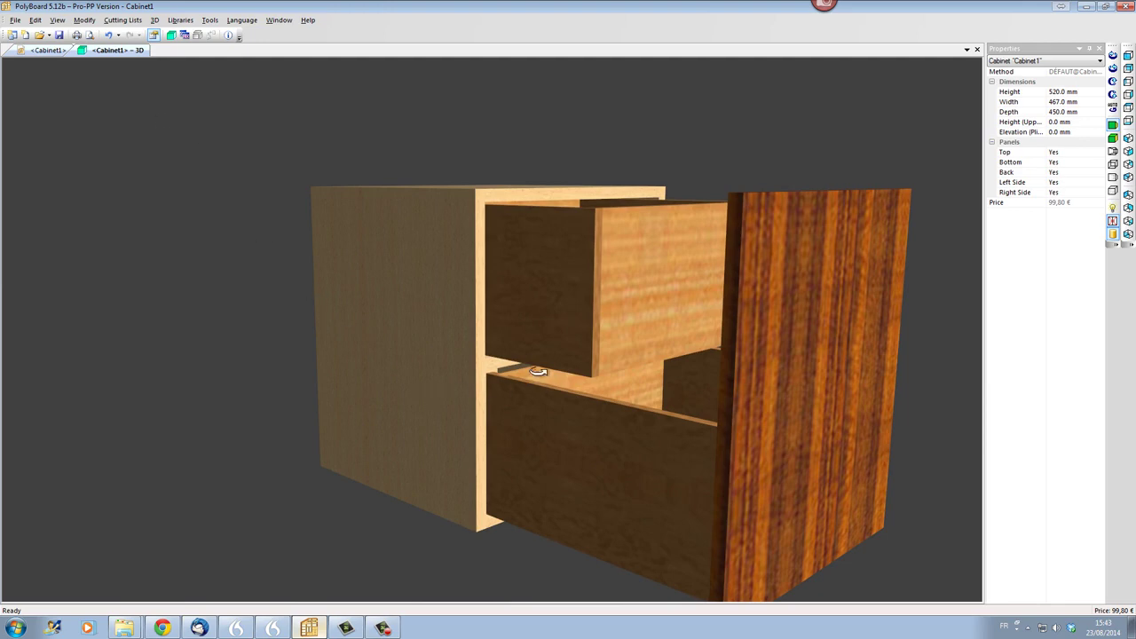
left_click_drag(538, 376, 529, 312)
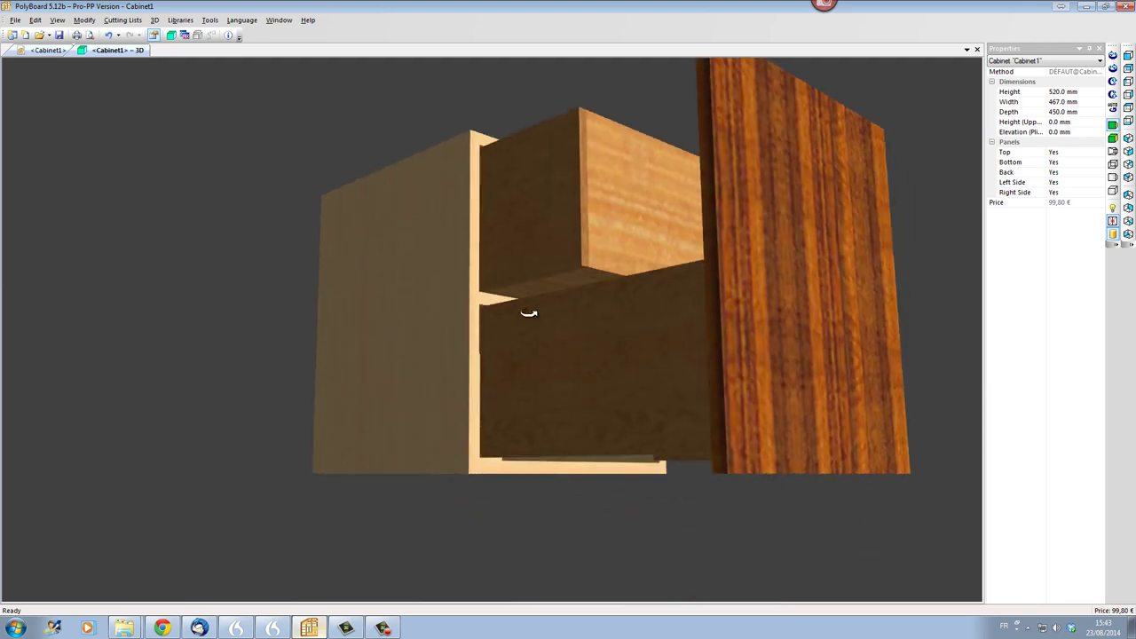
left_click(48, 49)
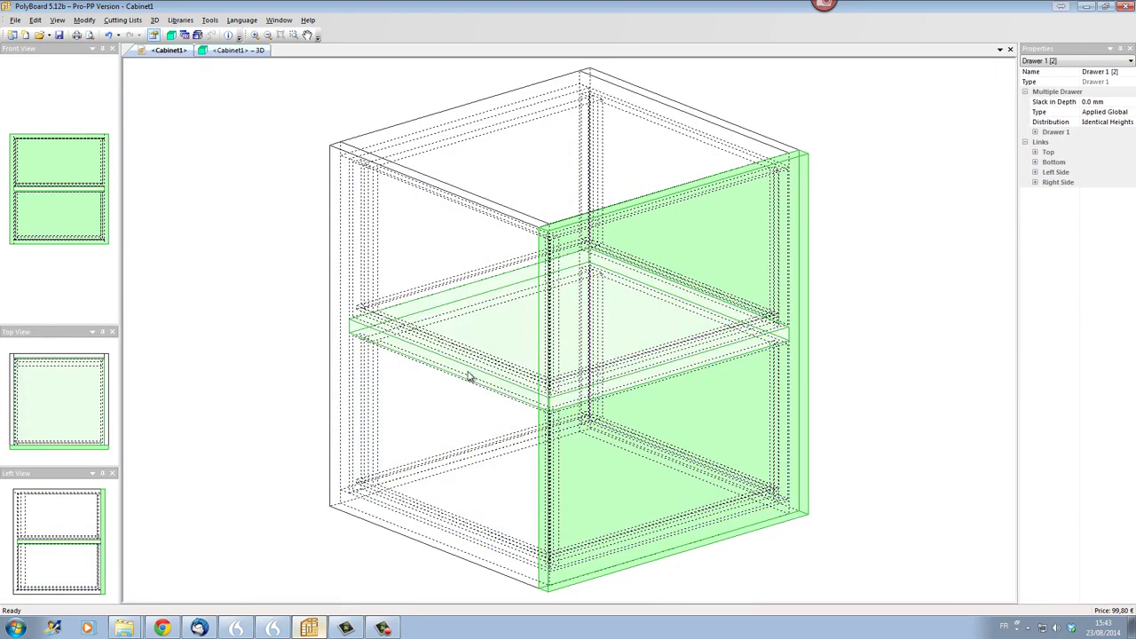
Set the fixed shelf's material to Nil Panel, dropping the price to 90,75 €.
left_click(471, 376)
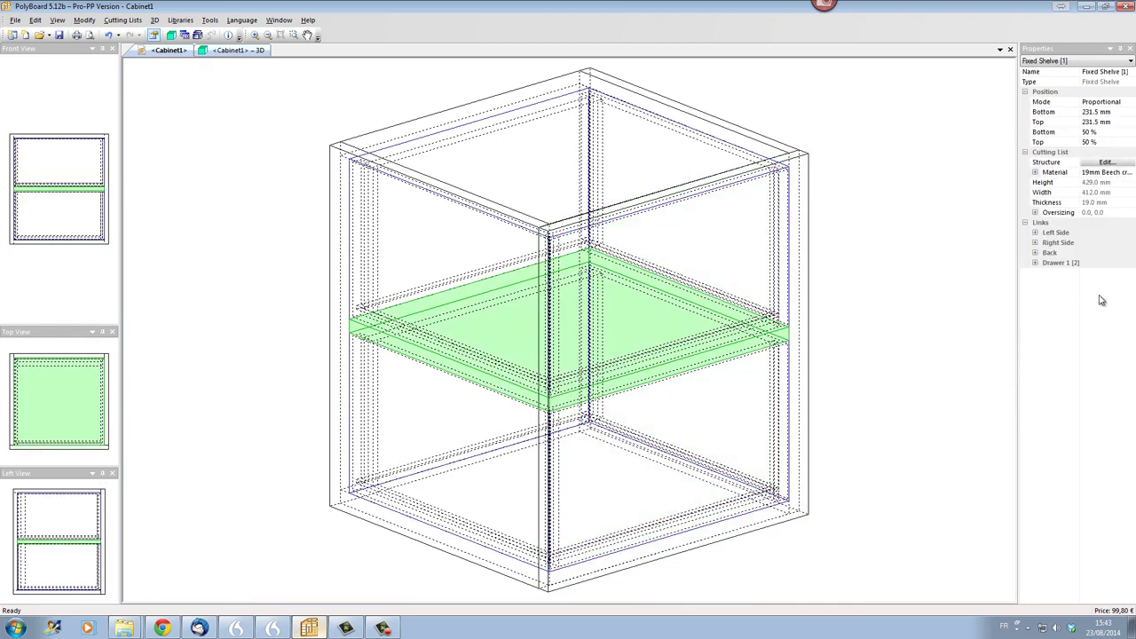
left_click(1035, 174)
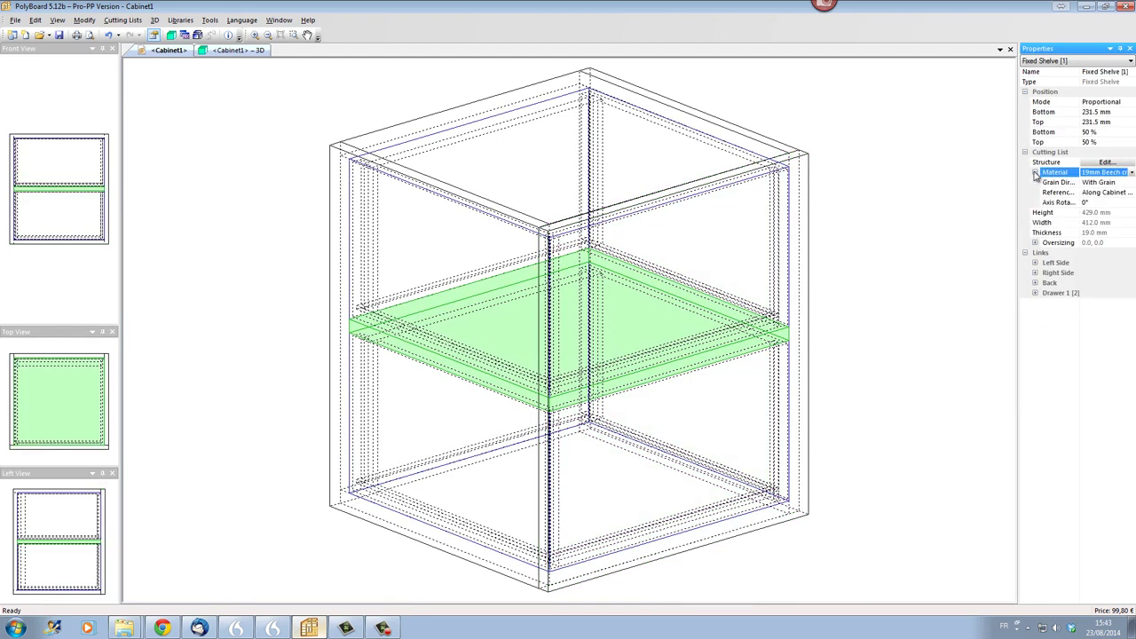
left_click(1131, 172)
left_click(1131, 173)
scroll(1115, 190, "up", 5)
left_click(1110, 182)
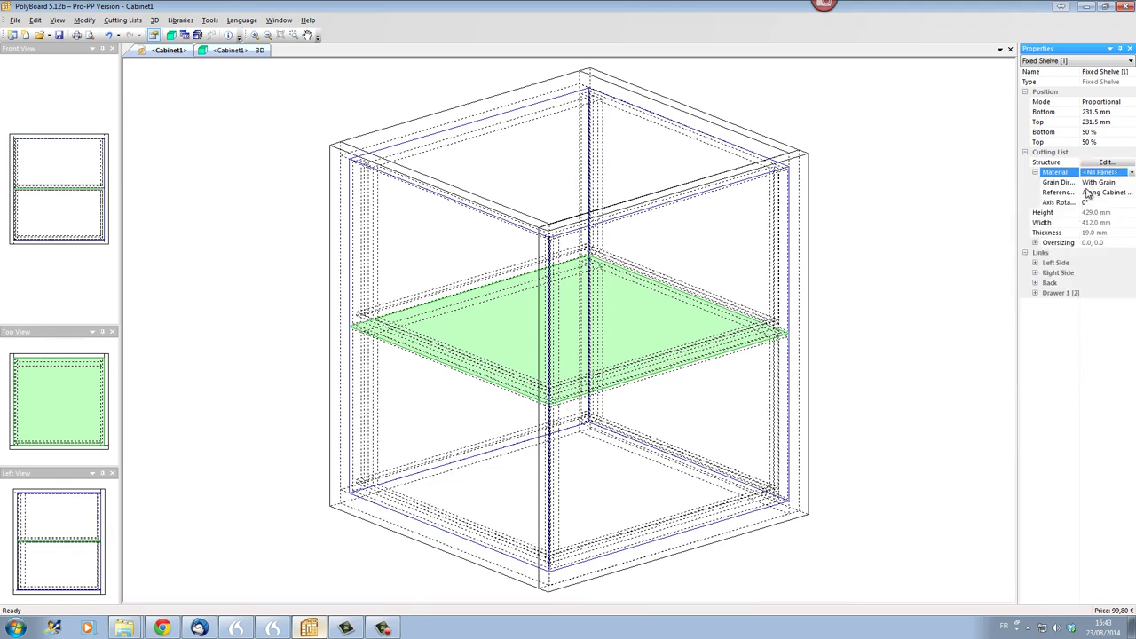
left_click(257, 50)
Close the drawers in 3D and orbit to a front view of the single wood front.
left_click_drag(457, 289, 791, 396)
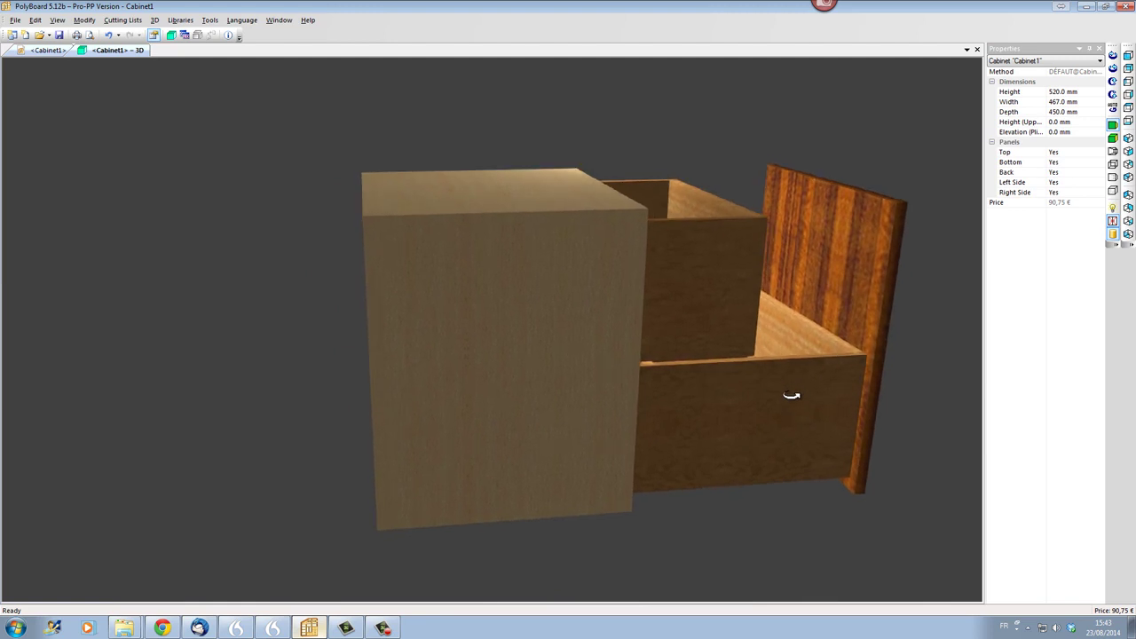
left_click_drag(938, 363, 570, 422)
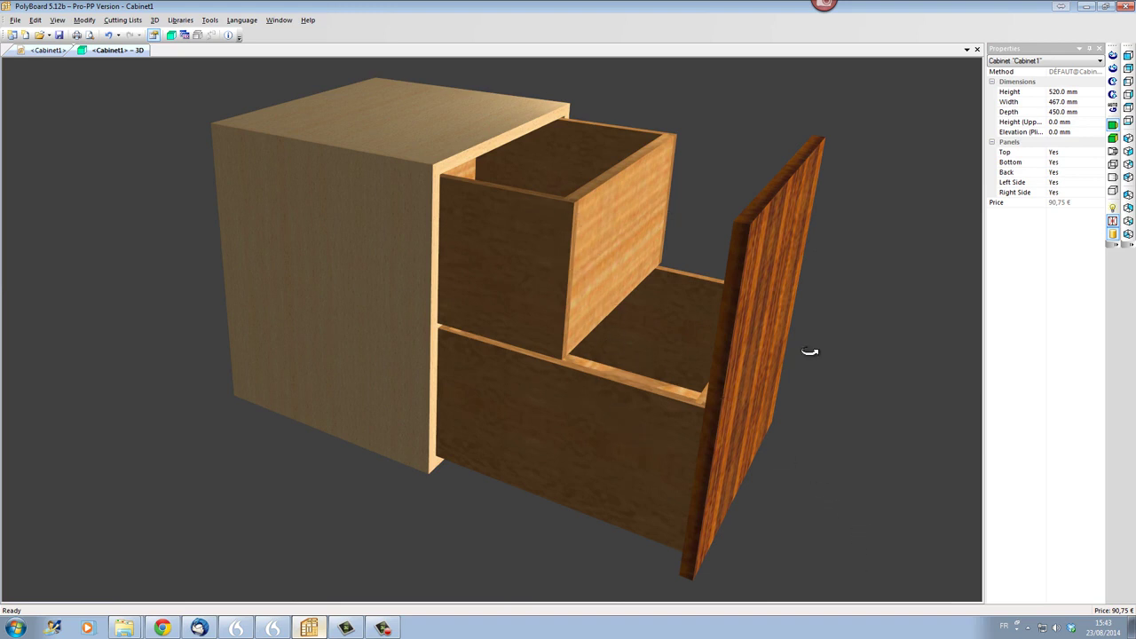
left_click(1113, 234)
left_click_drag(843, 444, 712, 463)
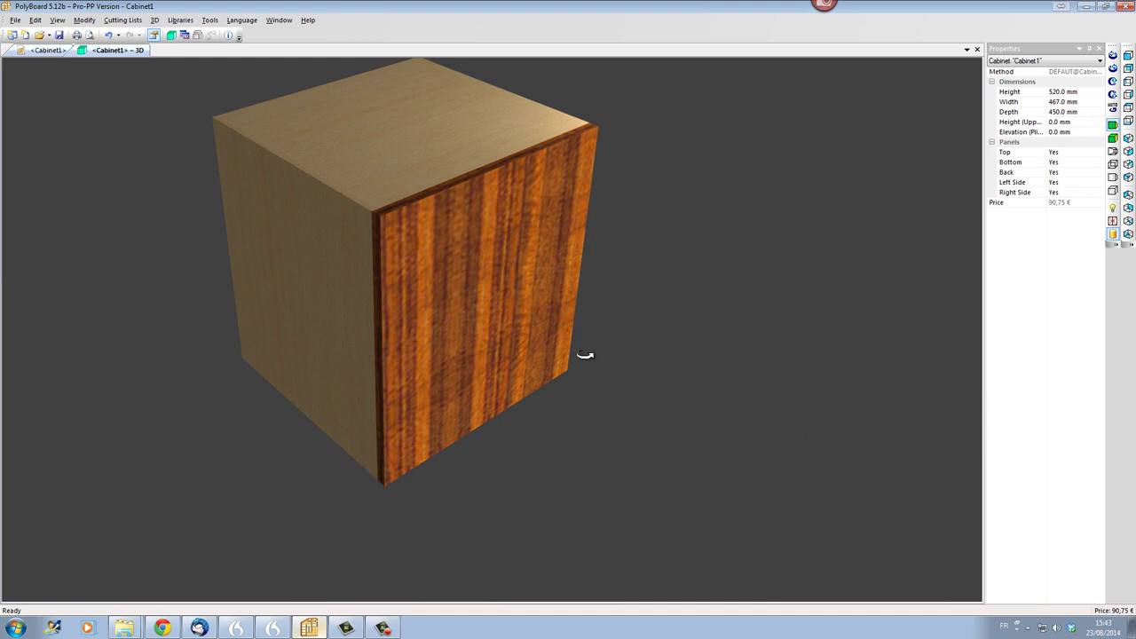
middle_click_drag(585, 355, 610, 410)
left_click_drag(614, 426, 644, 392)
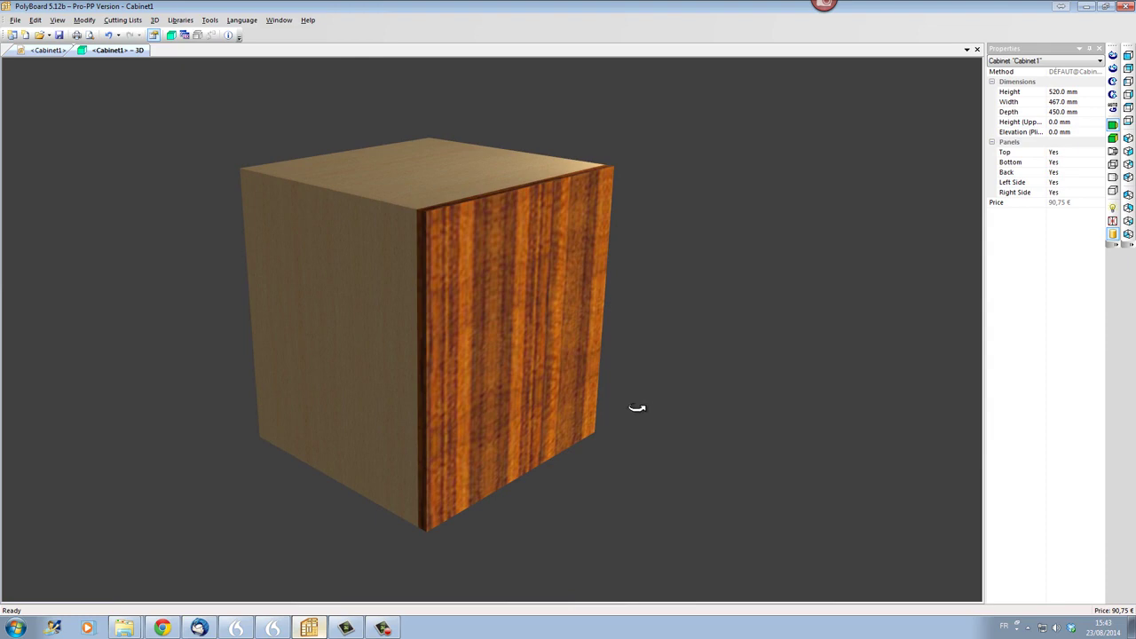